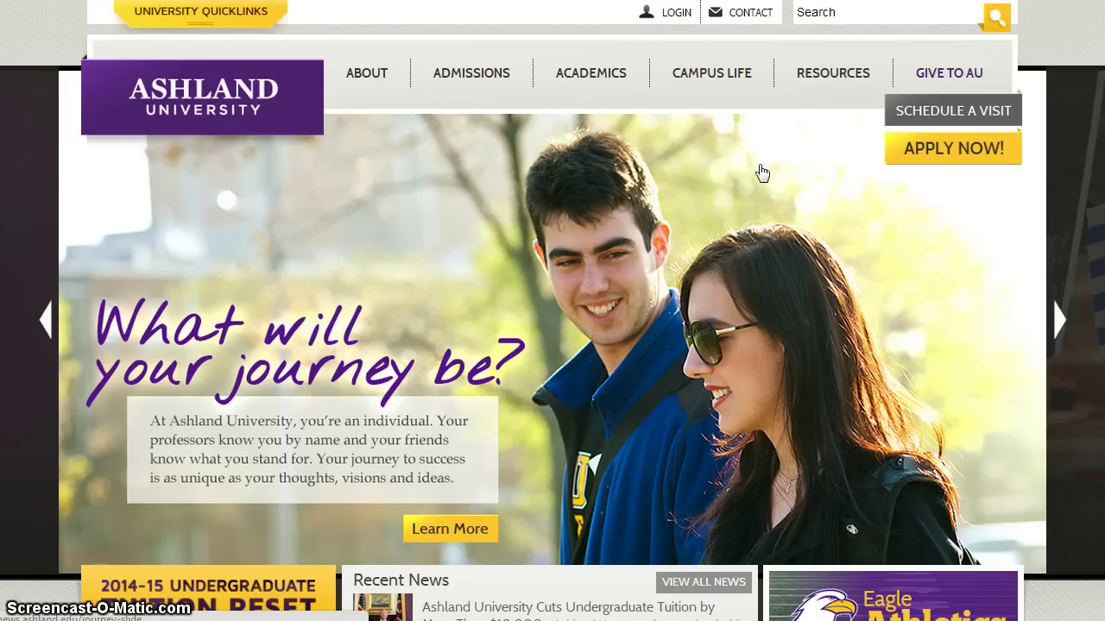
# Go to Ashland University's Gmail and Google apps from the homepage LOGIN menu
pyautogui.click(687, 23)
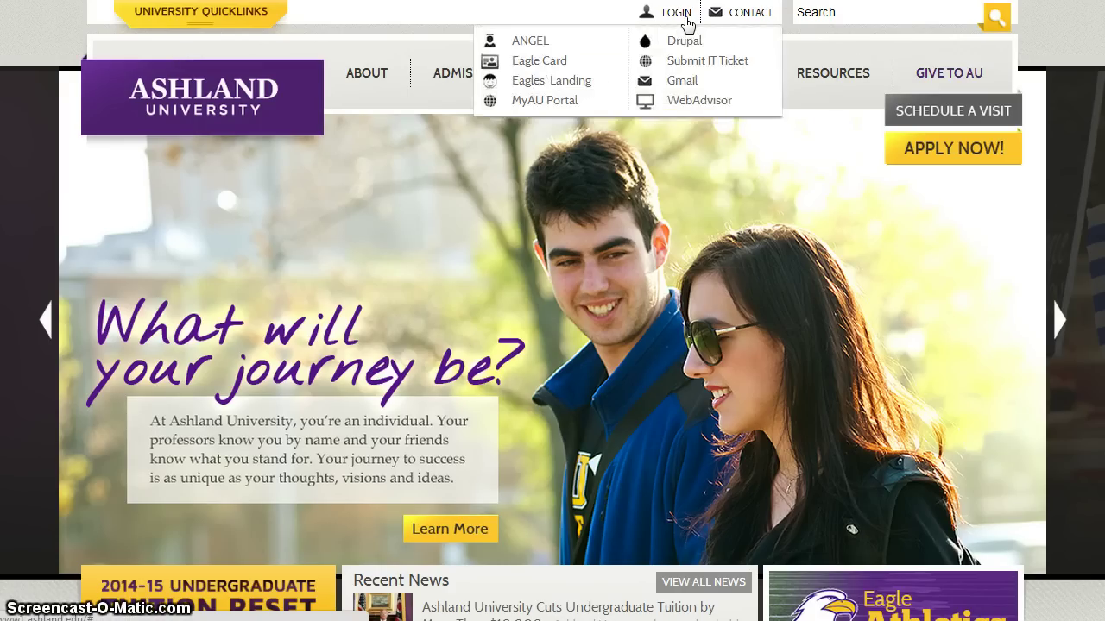
pyautogui.click(681, 80)
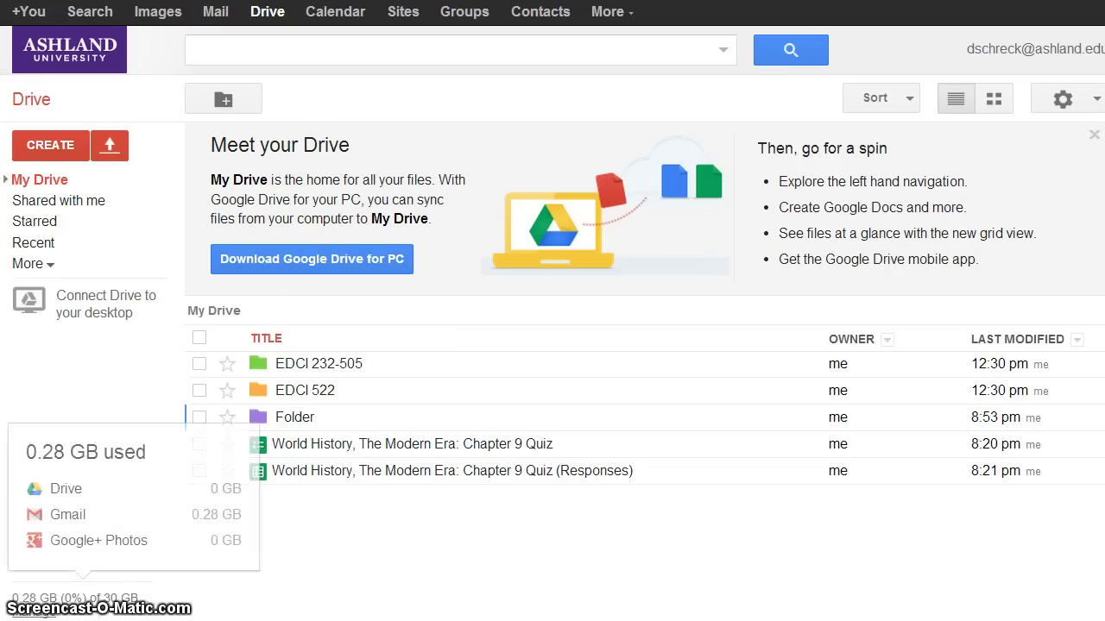
# Open the live Chapter 9 Quiz form and enter First name Answer, Last name Key
pyautogui.click(389, 446)
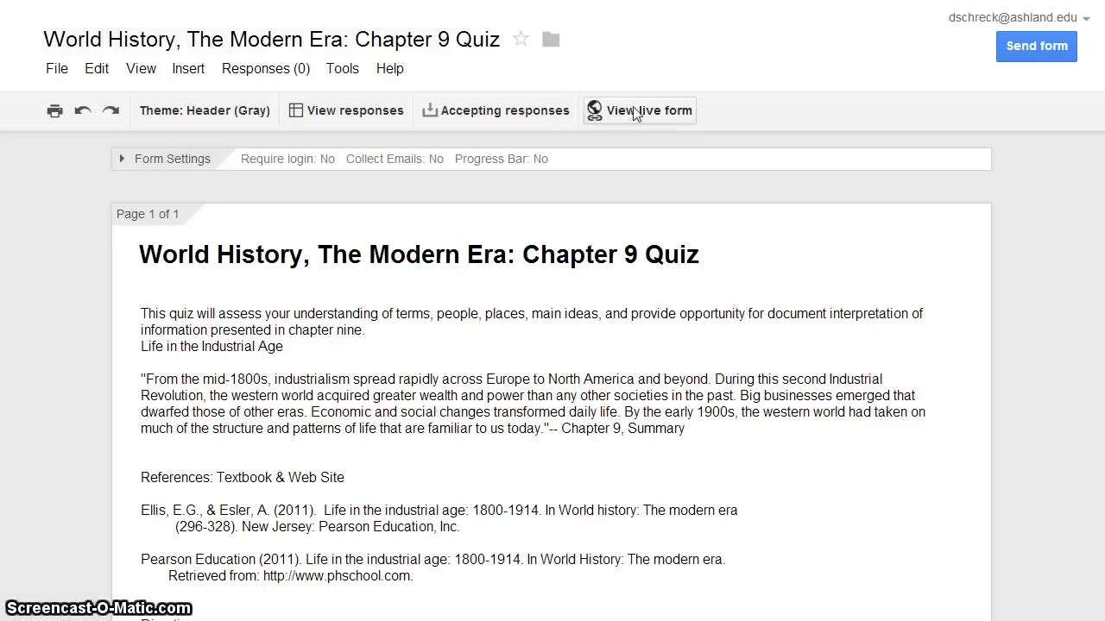
pyautogui.click(635, 113)
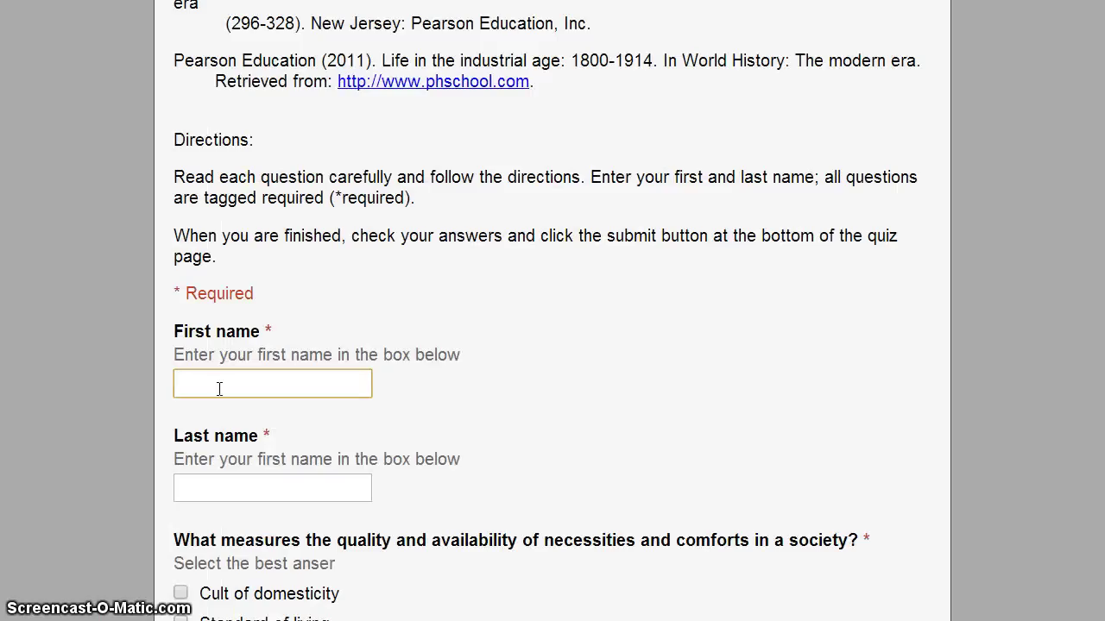
pyautogui.click(270, 609)
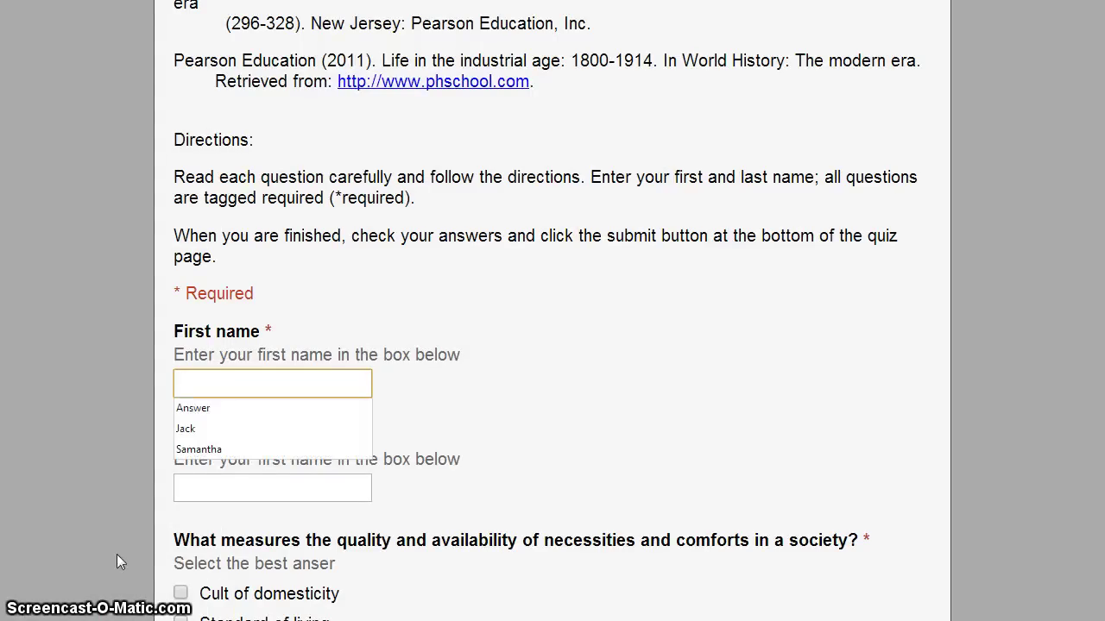
pyautogui.click(217, 407)
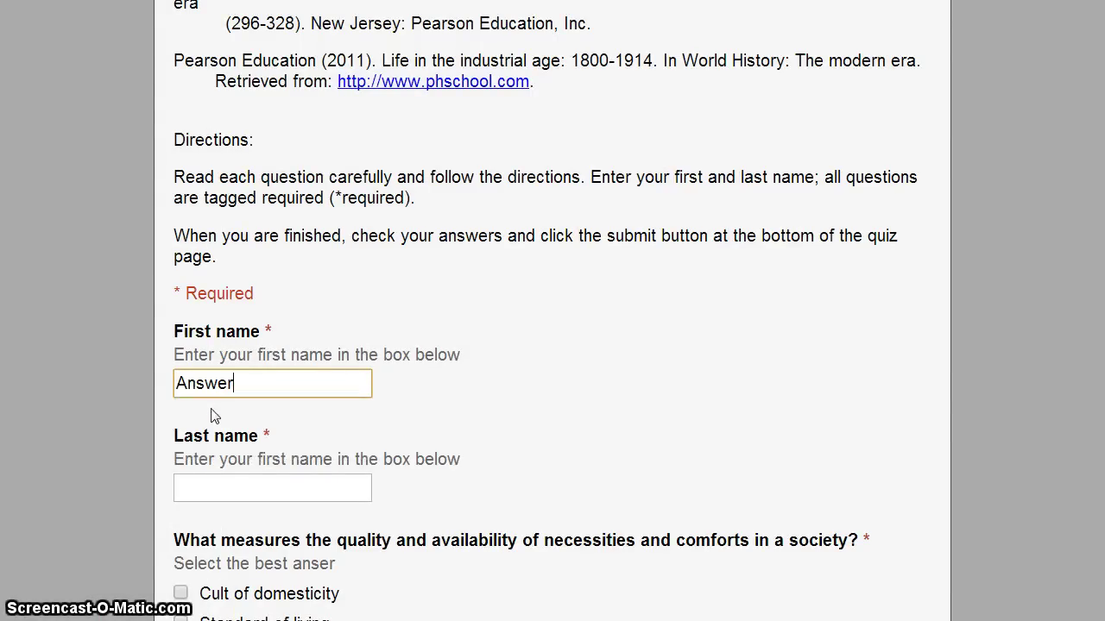
pyautogui.click(192, 483)
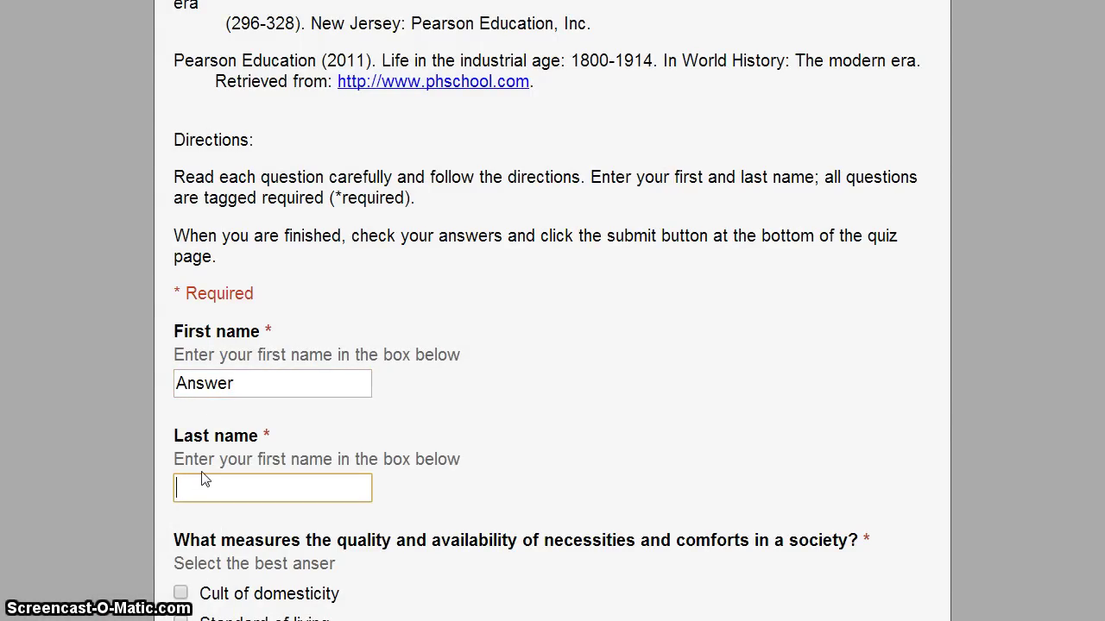
pyautogui.write('Key')
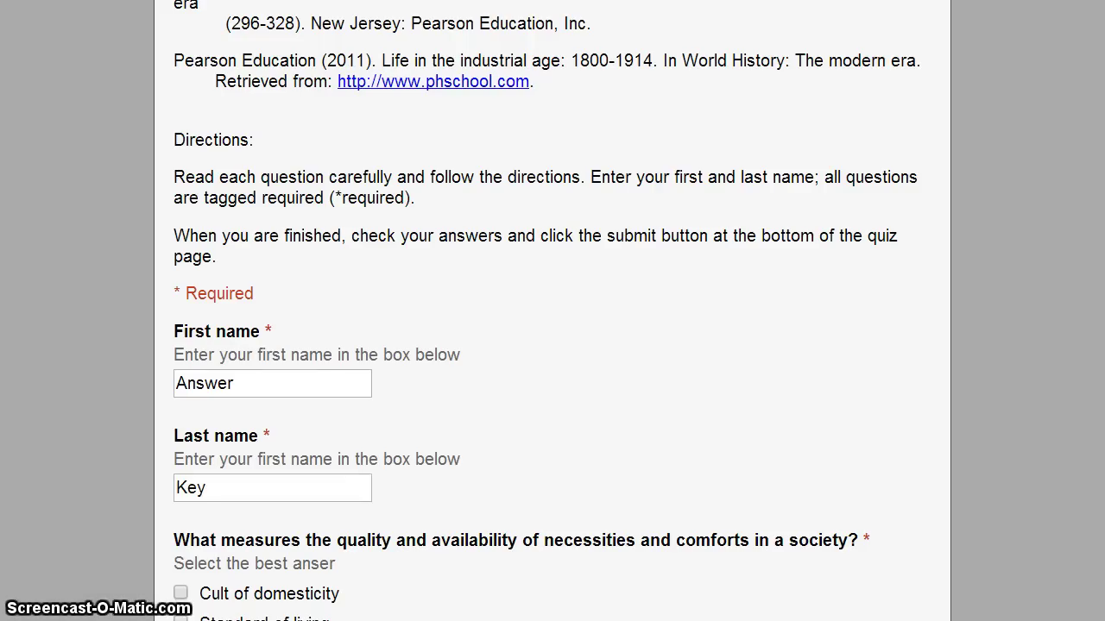
# Answer Realist for the harsh-side-of-life question and submit the answer-key response
pyautogui.scroll(-5, 469, 526)
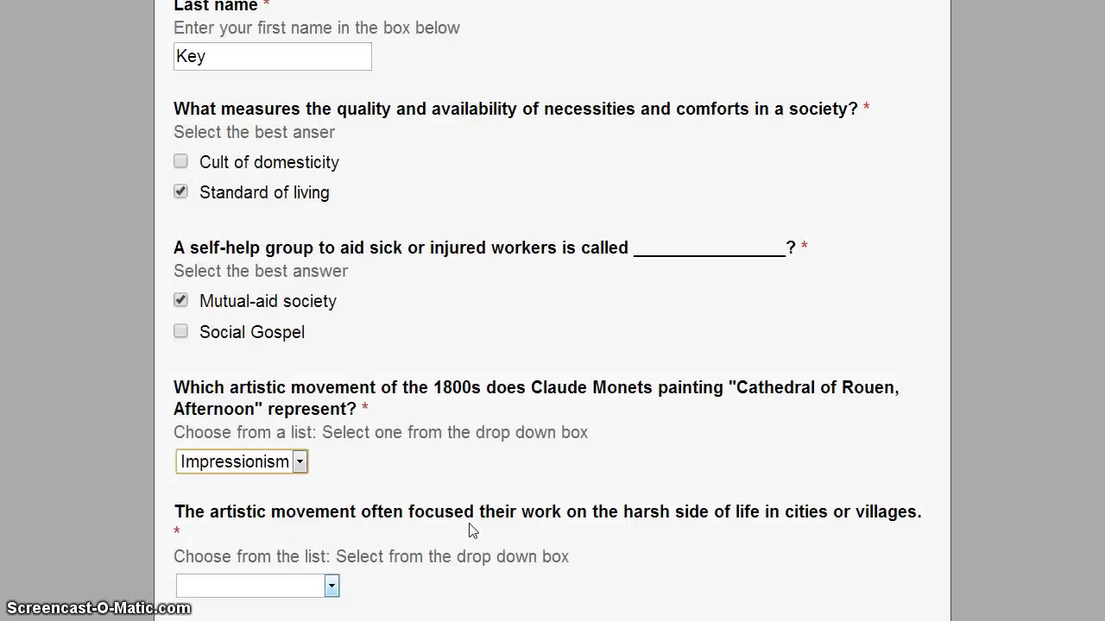
pyautogui.scroll(-2, 460, 531)
pyautogui.click(331, 416)
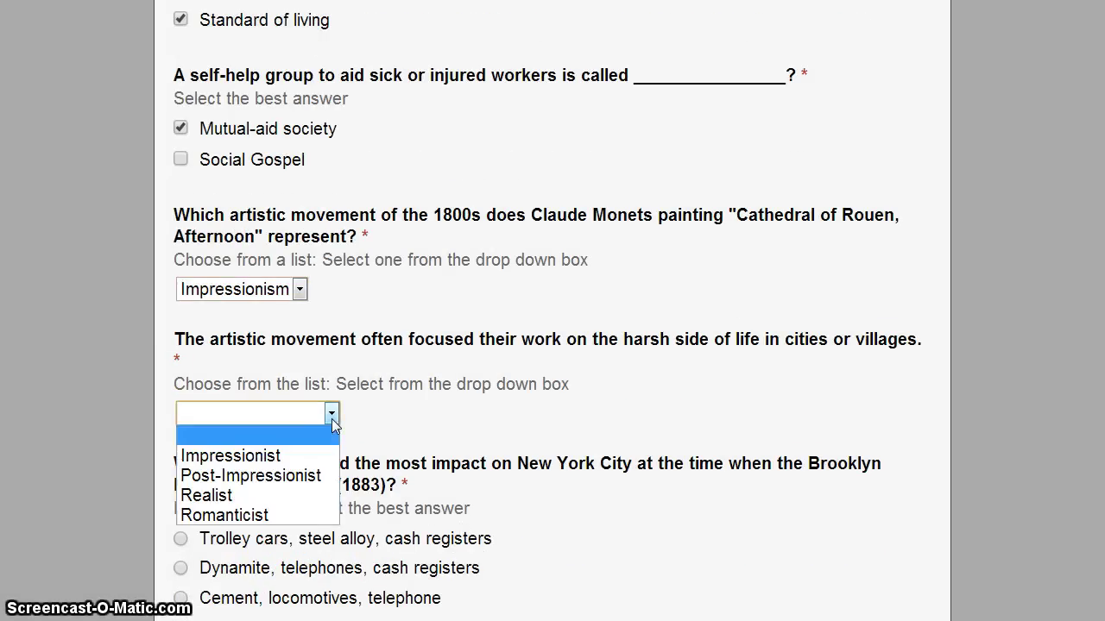
pyautogui.click(288, 497)
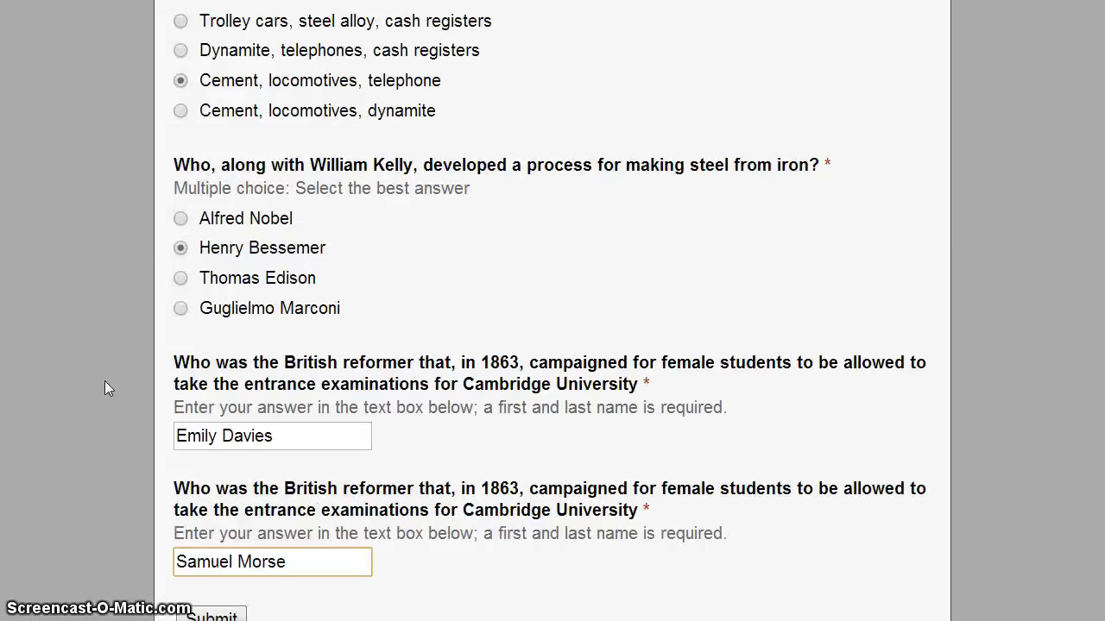
pyautogui.scroll(-3, 105, 381)
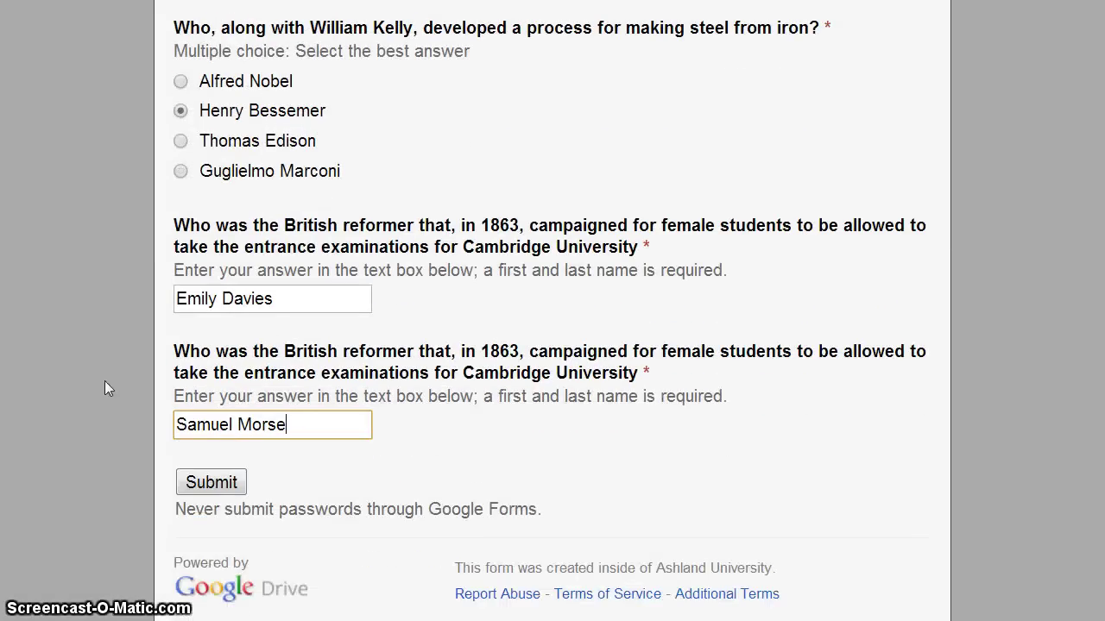
pyautogui.click(207, 485)
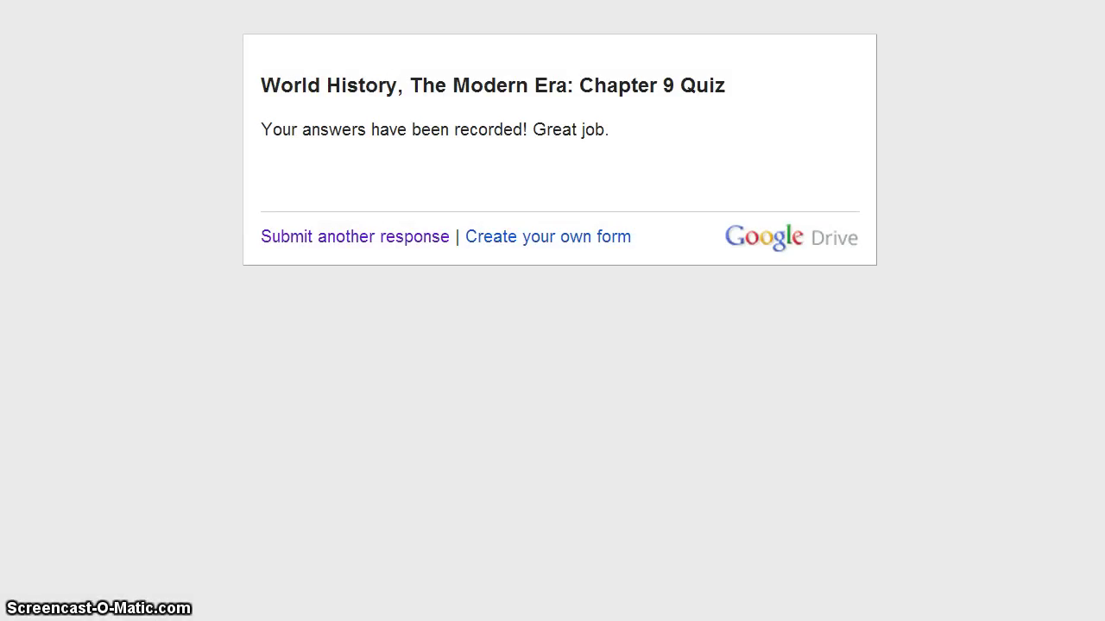
# Start a fresh quiz response and tick Cult of domesticity and Mutual-aid society
pyautogui.click(322, 243)
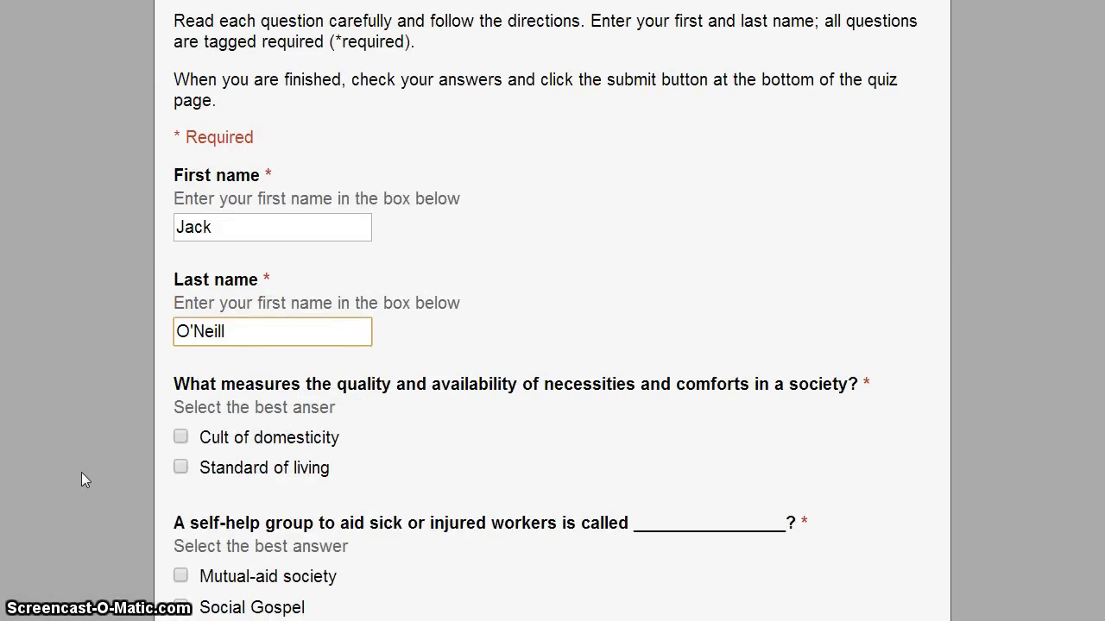
pyautogui.scroll(-1, 81, 472)
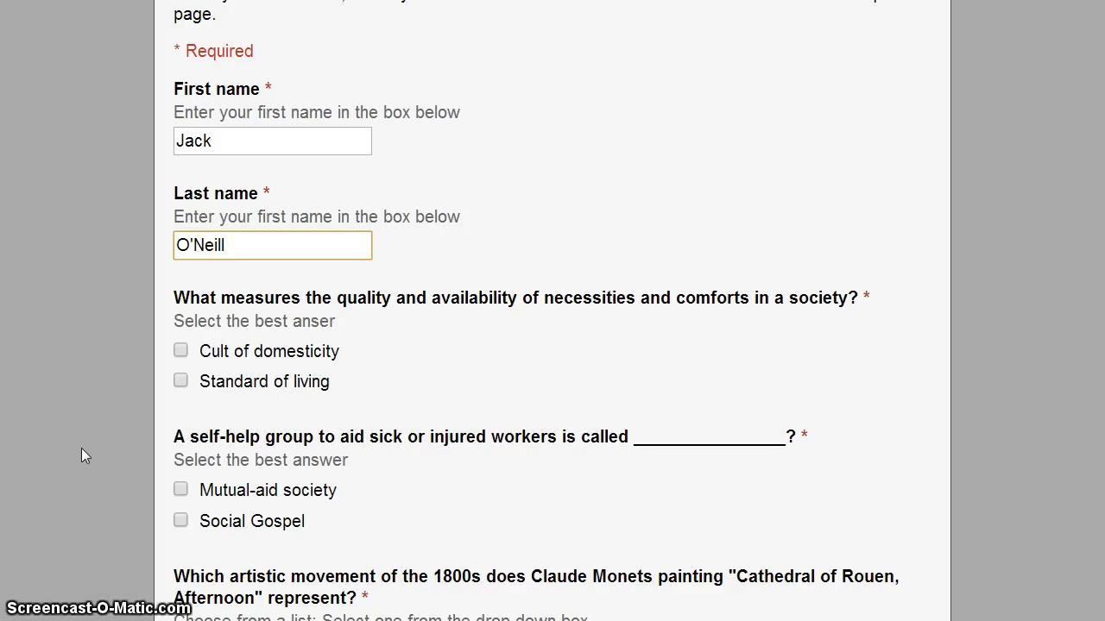
pyautogui.scroll(-1, 81, 455)
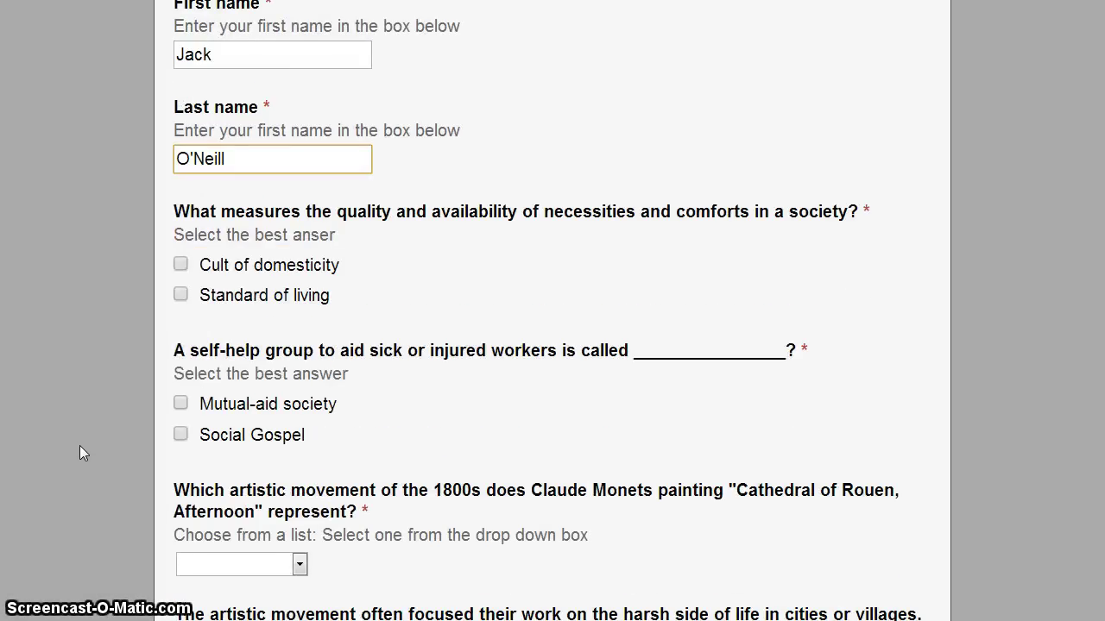
pyautogui.scroll(-1, 80, 454)
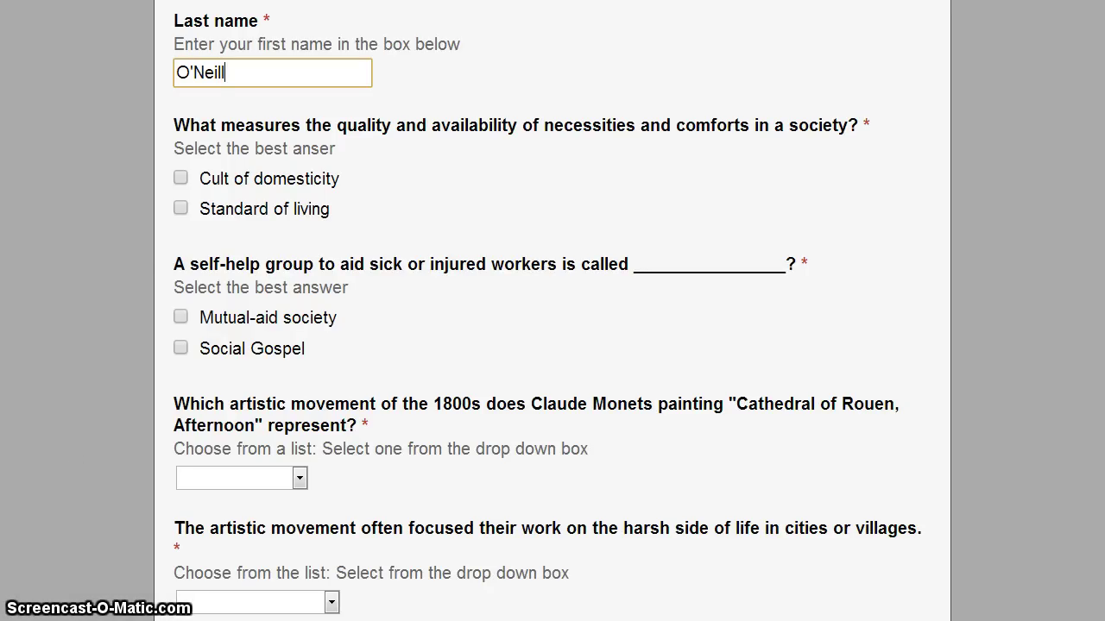
pyautogui.click(182, 178)
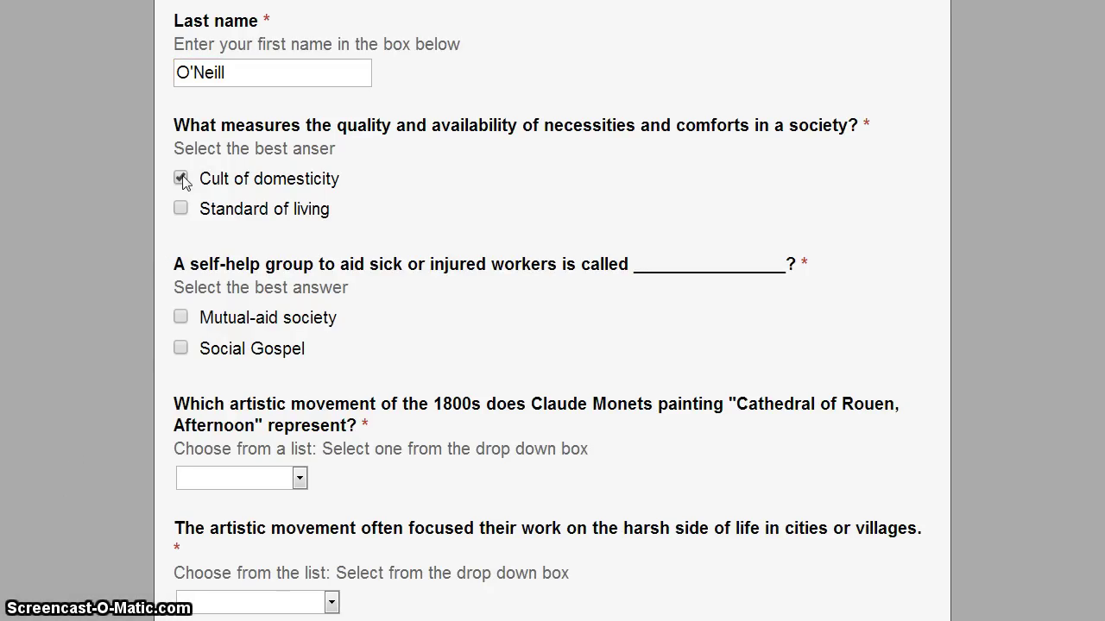
pyautogui.click(180, 317)
# Answer Romanticism, Impressionist, 'Cement, locomotives, telephone' and Henry Bessemer for the next four questions
pyautogui.scroll(-2, 161, 321)
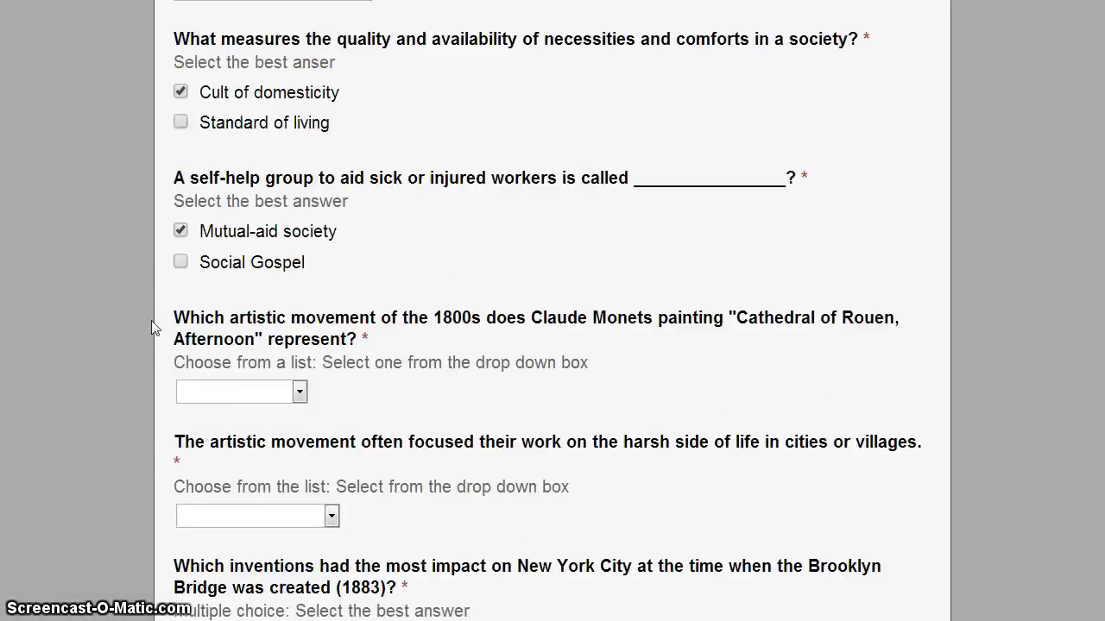
pyautogui.click(264, 306)
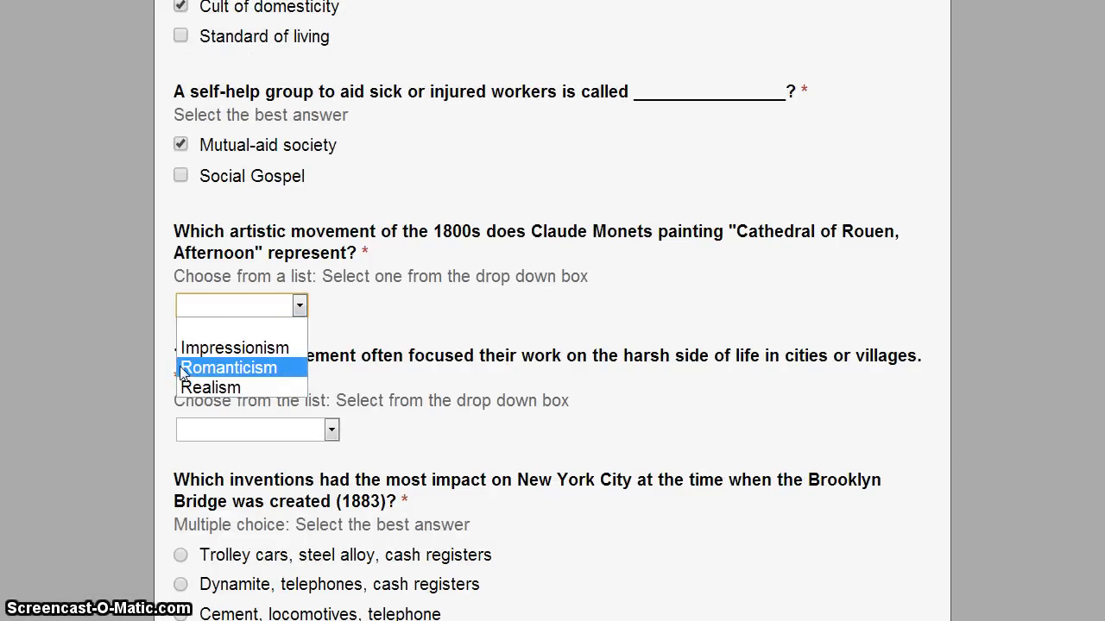
pyautogui.click(183, 371)
pyautogui.click(202, 431)
pyautogui.click(226, 472)
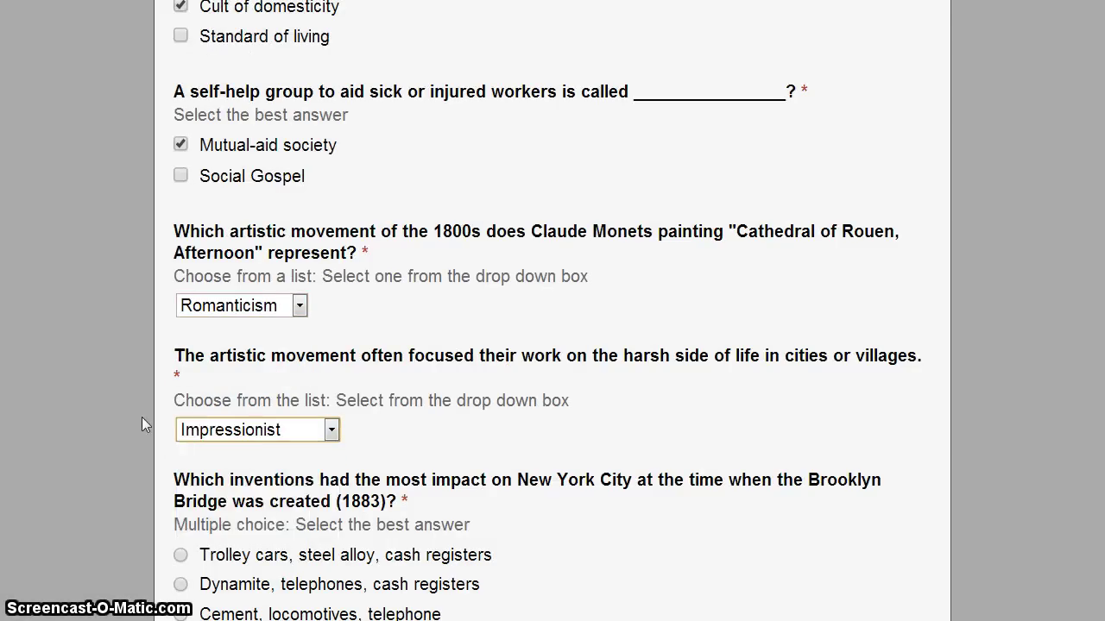
pyautogui.scroll(-2, 177, 453)
pyautogui.click(180, 442)
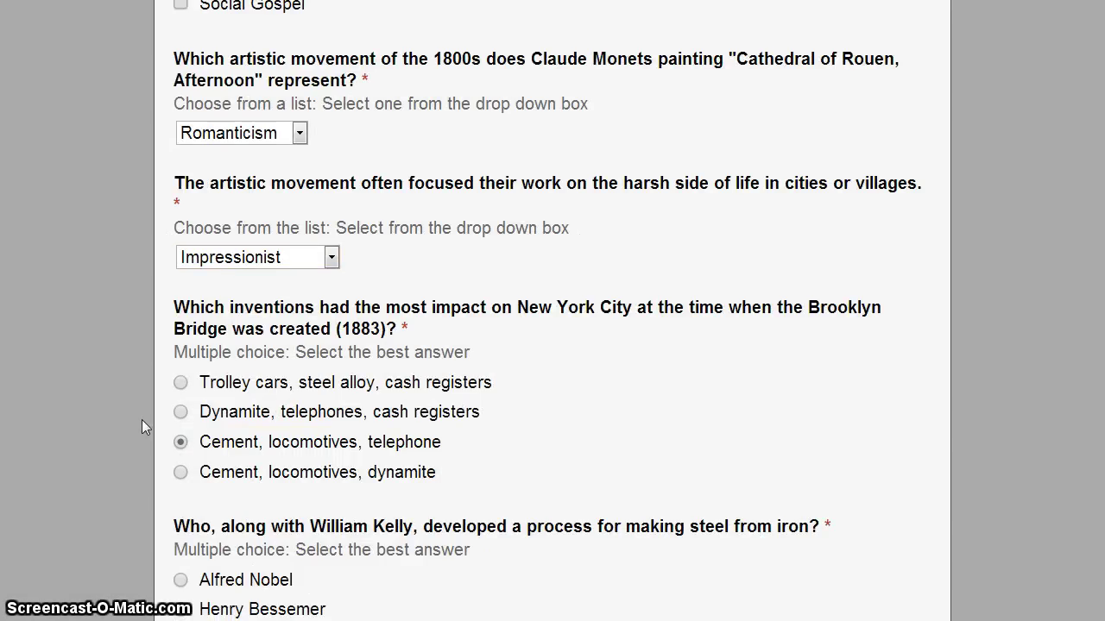
pyautogui.scroll(-2, 181, 440)
pyautogui.click(180, 438)
pyautogui.scroll(-3, 153, 436)
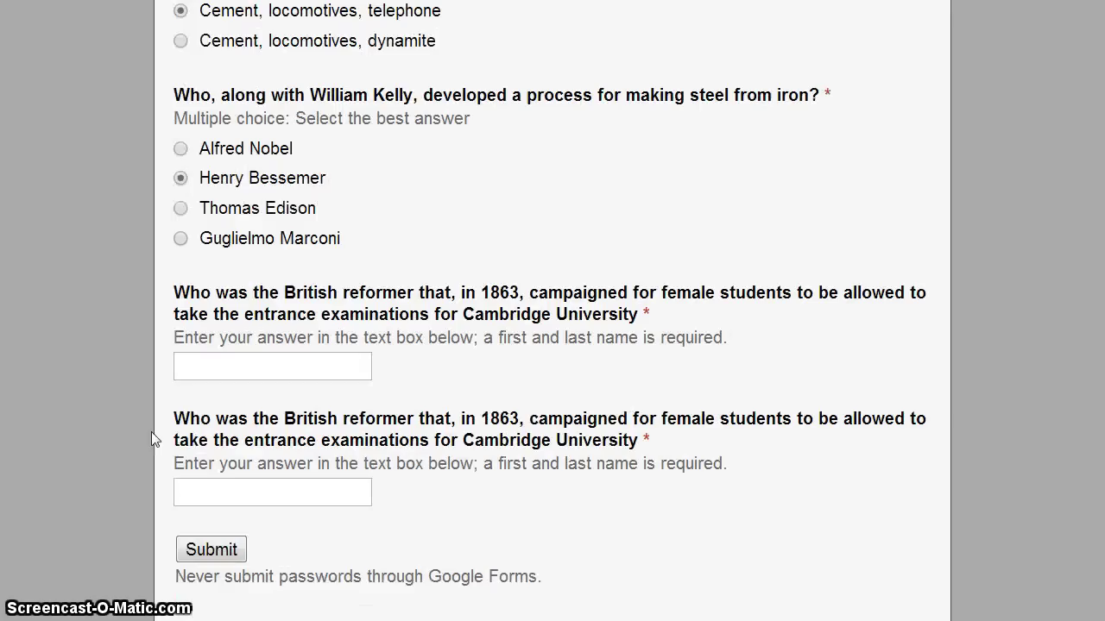
# Fill the reformer answers with Emily Davies and Samuel Morse, then submit the response
pyautogui.click(222, 369)
pyautogui.write('e')
pyautogui.click(221, 390)
pyautogui.click(220, 492)
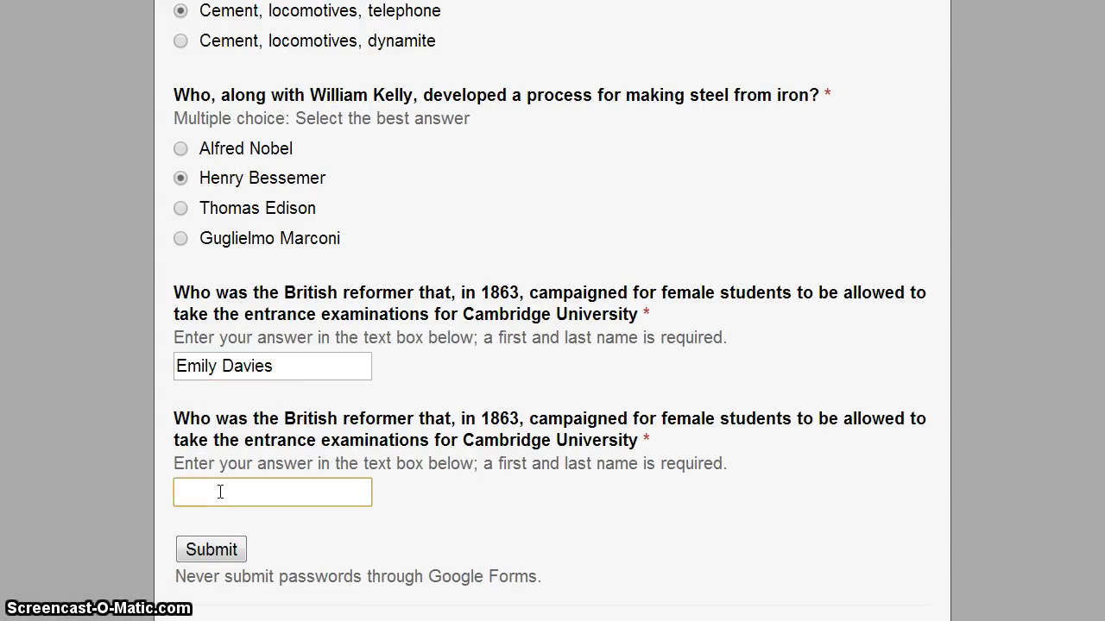
pyautogui.write('s')
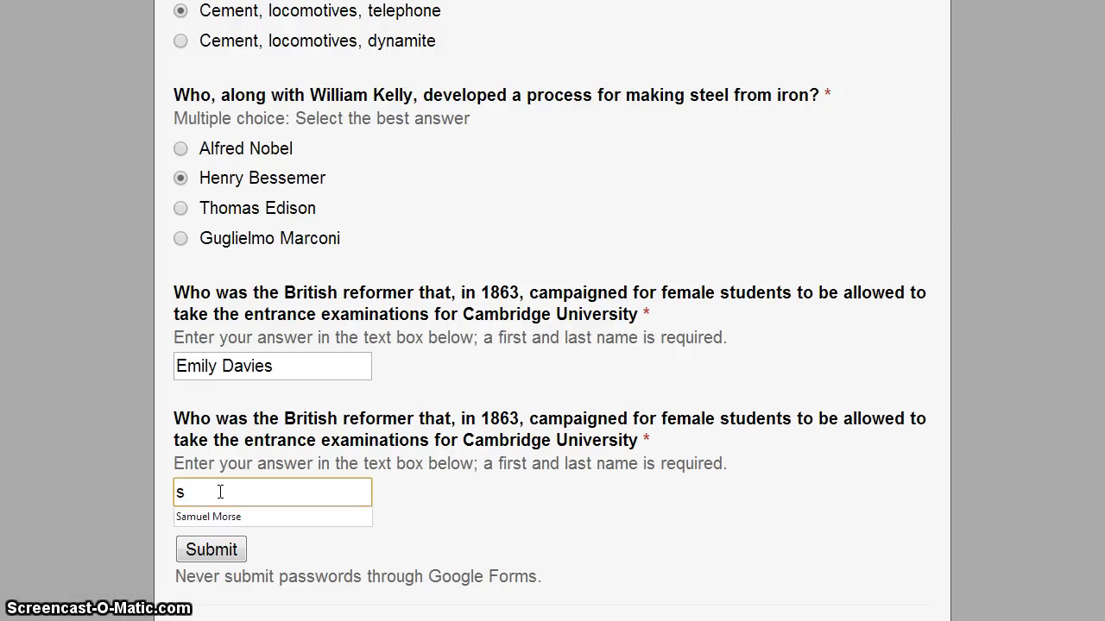
pyautogui.click(221, 516)
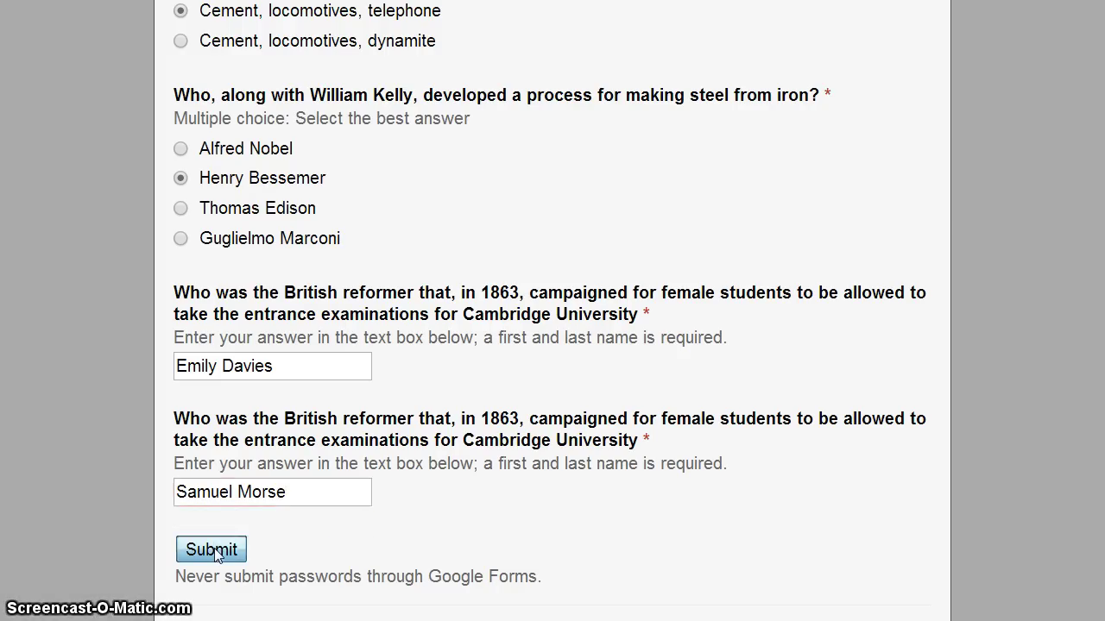
pyautogui.click(215, 554)
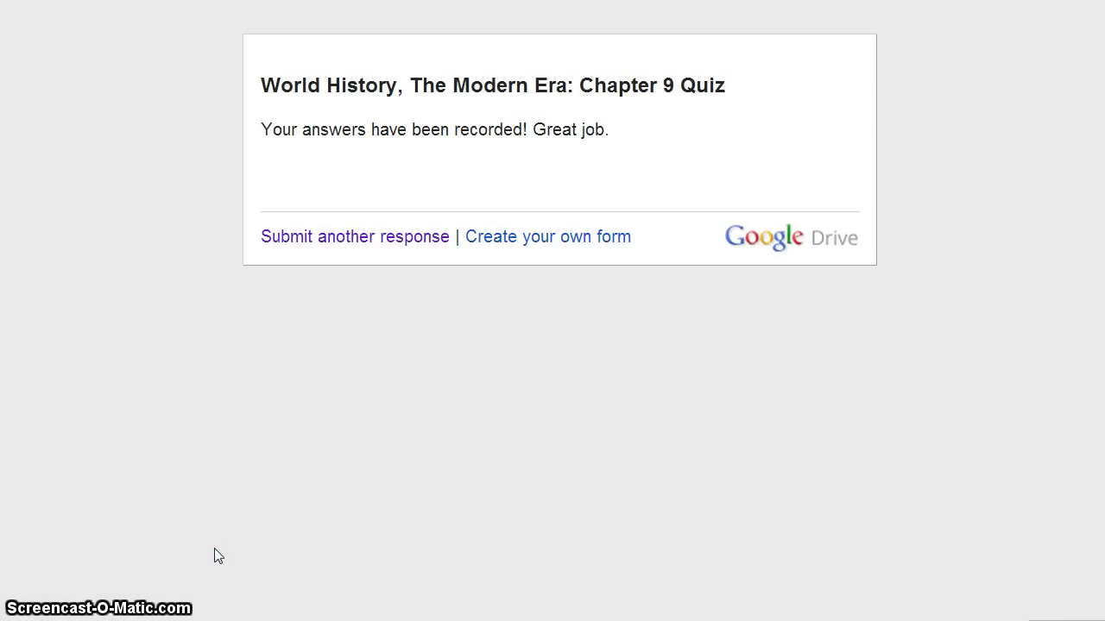
# Start another quiz response and fill in the student's first and last name
pyautogui.click(363, 240)
pyautogui.write('Sa')
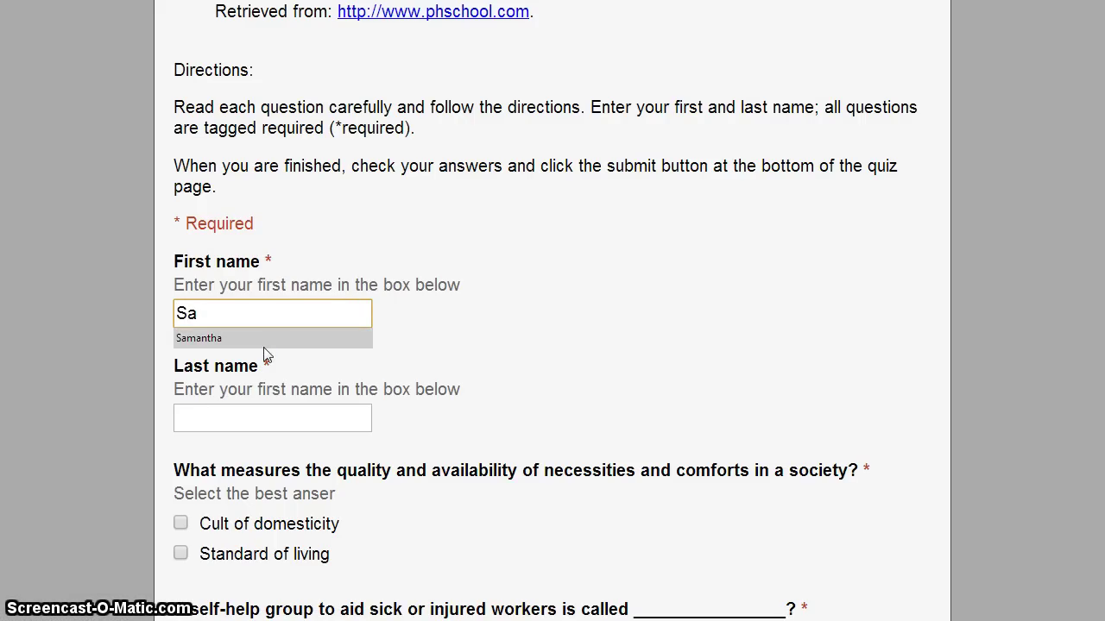
pyautogui.click(264, 339)
pyautogui.press('Tab')
pyautogui.write('C')
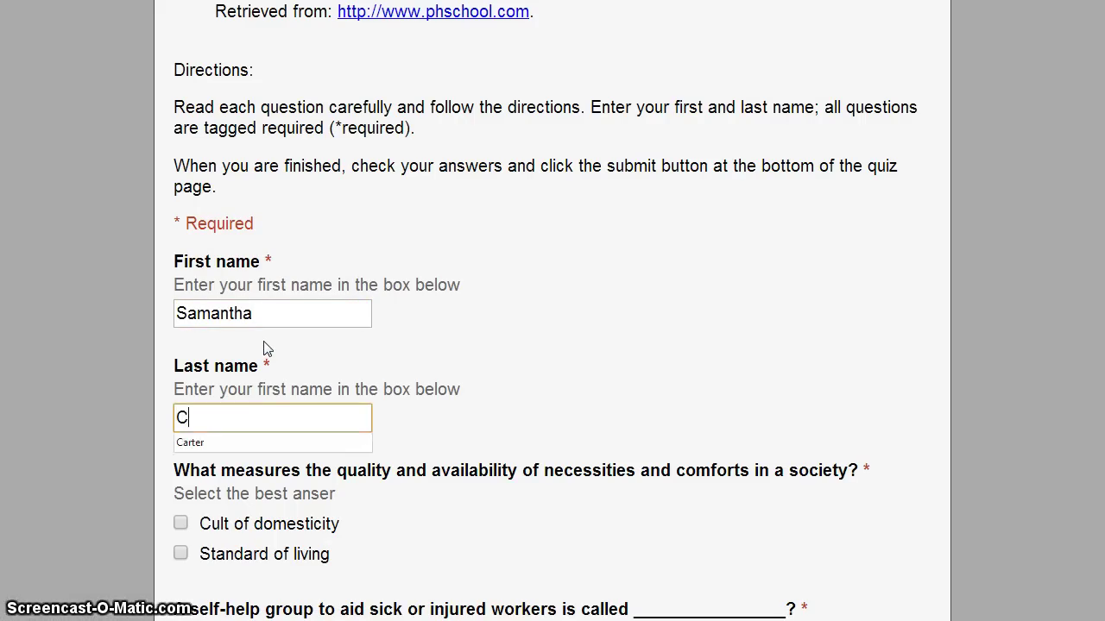
pyautogui.write('arter')
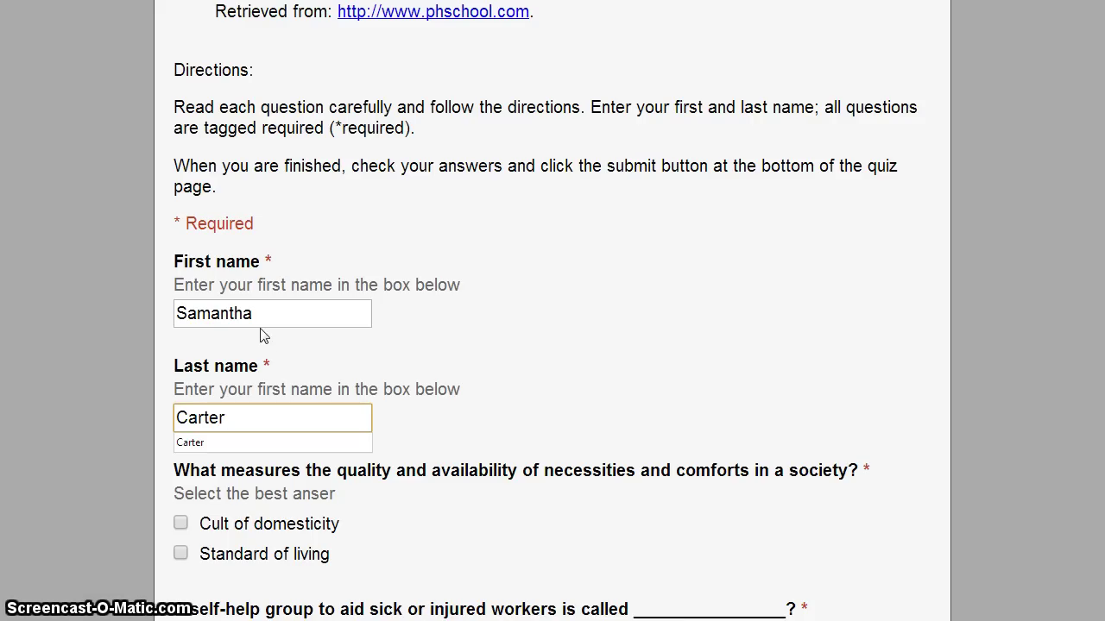
pyautogui.press('Escape')
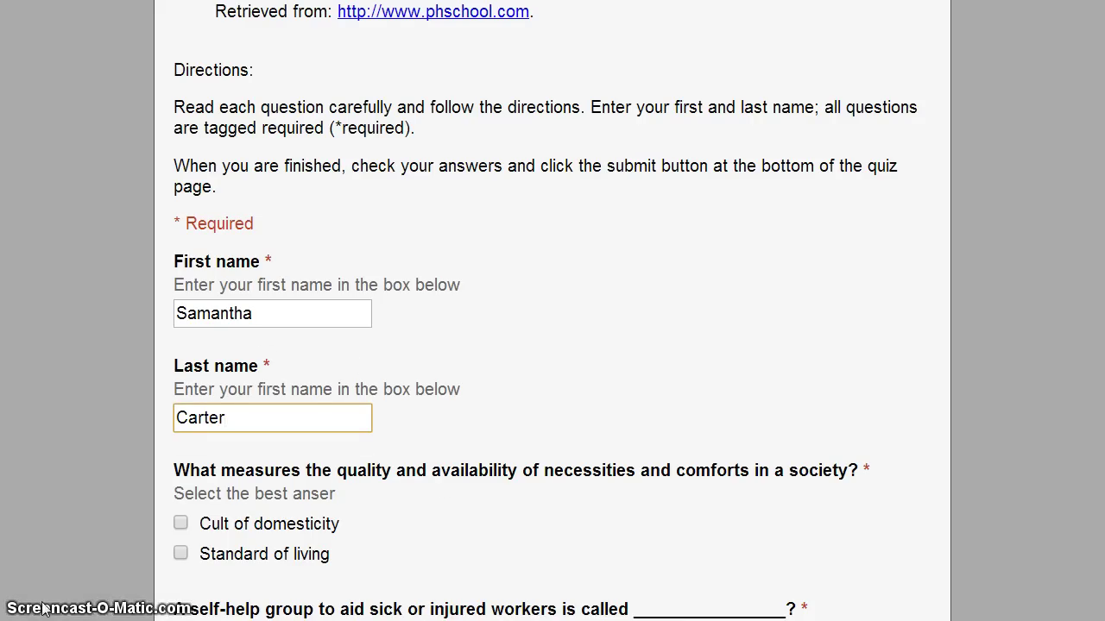
# Open the 'World History, The Modern Era: Chapter 9 Quiz (Responses)' spreadsheet from Drive
pyautogui.scroll(-1, 82, 526)
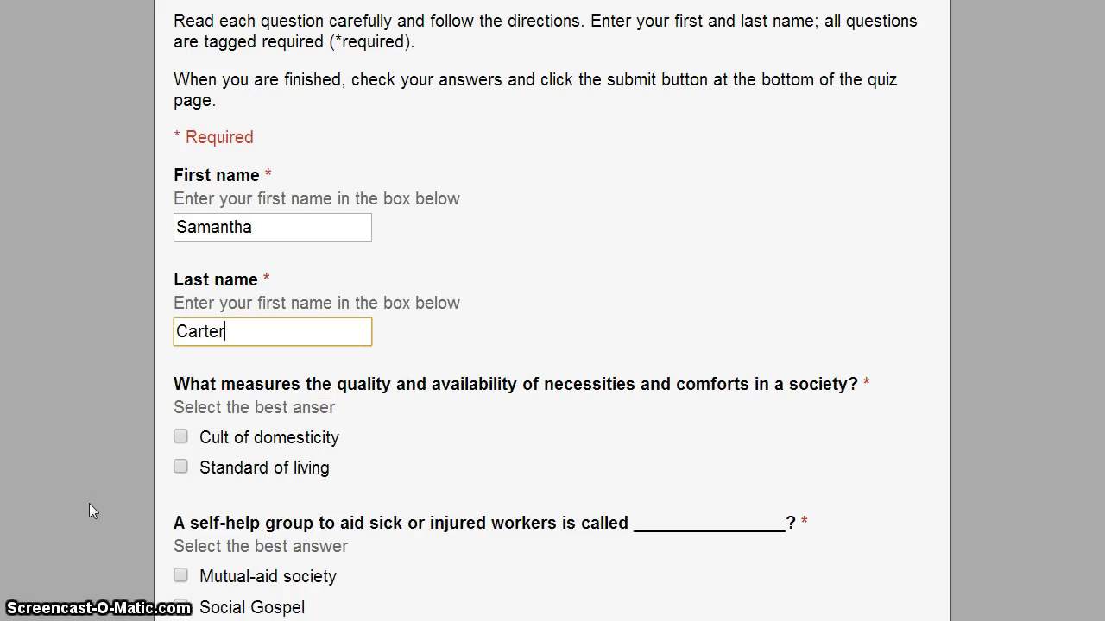
pyautogui.scroll(-1, 88, 486)
pyautogui.scroll(-1, 87, 486)
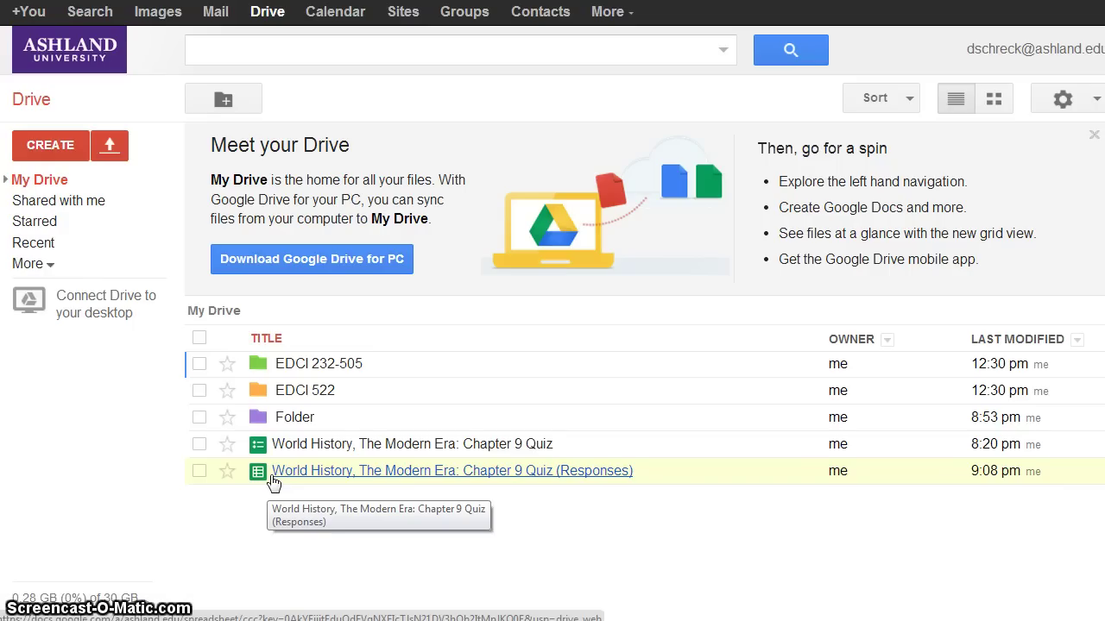
pyautogui.click(500, 473)
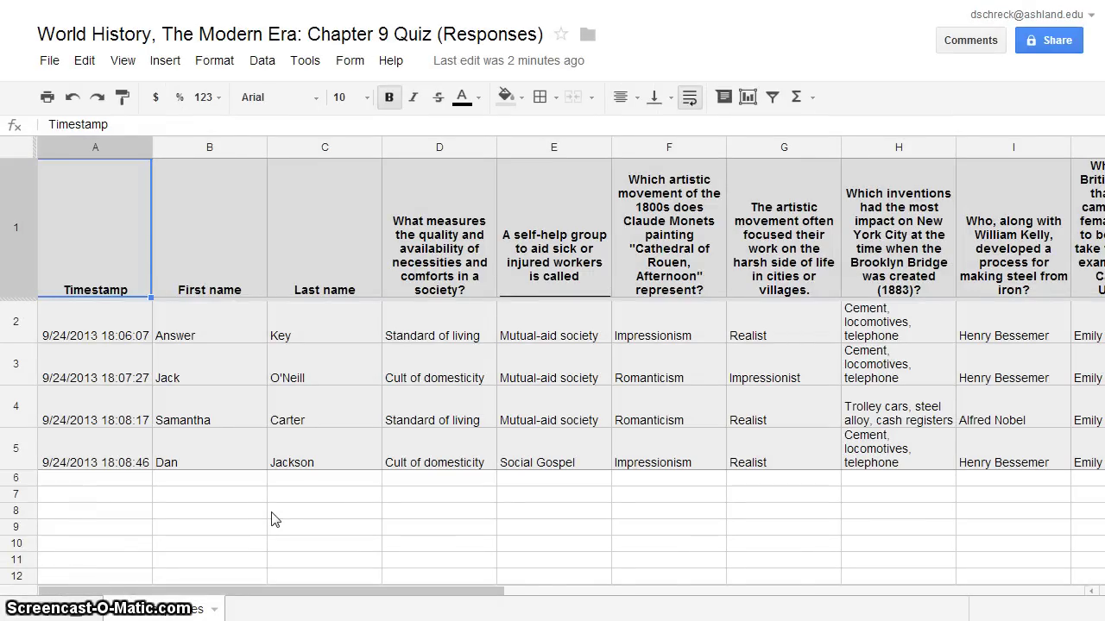
pyautogui.click(350, 61)
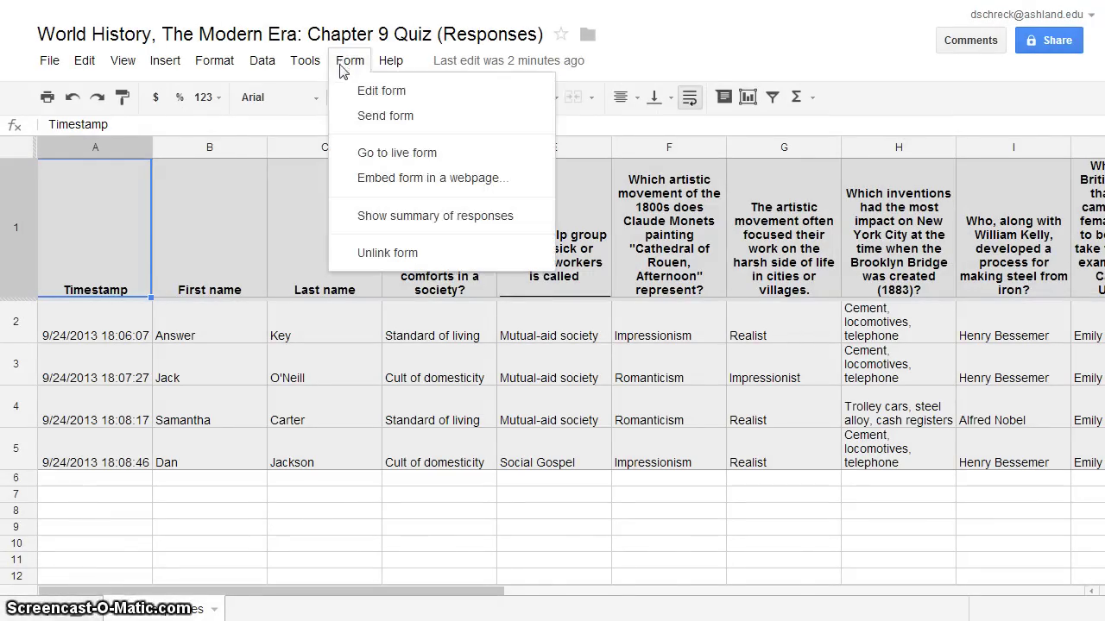
pyautogui.click(400, 163)
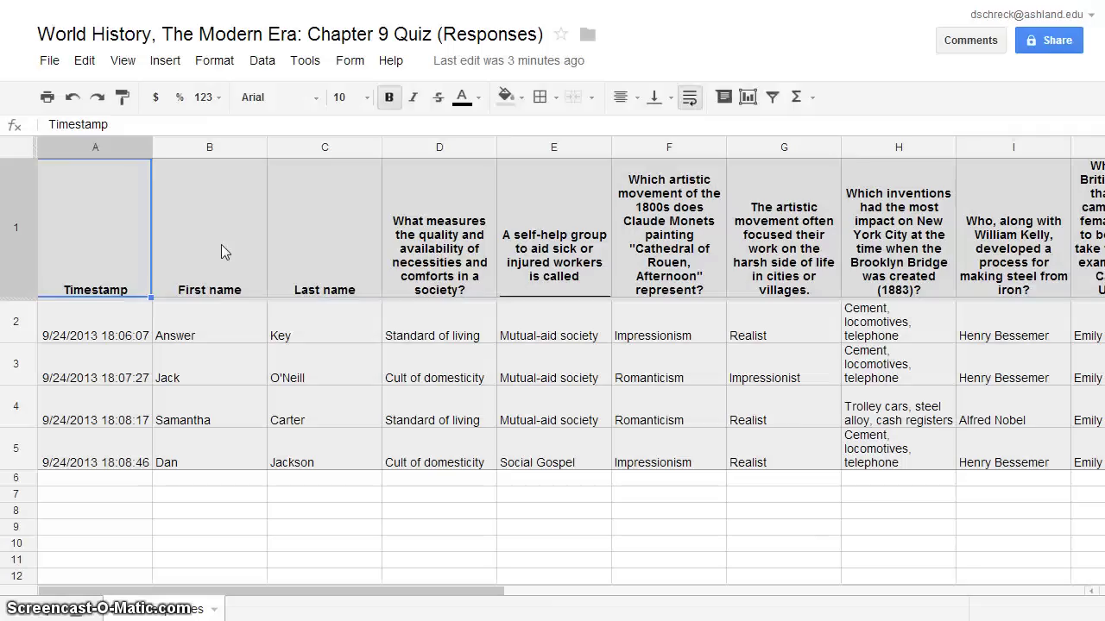
pyautogui.click(349, 64)
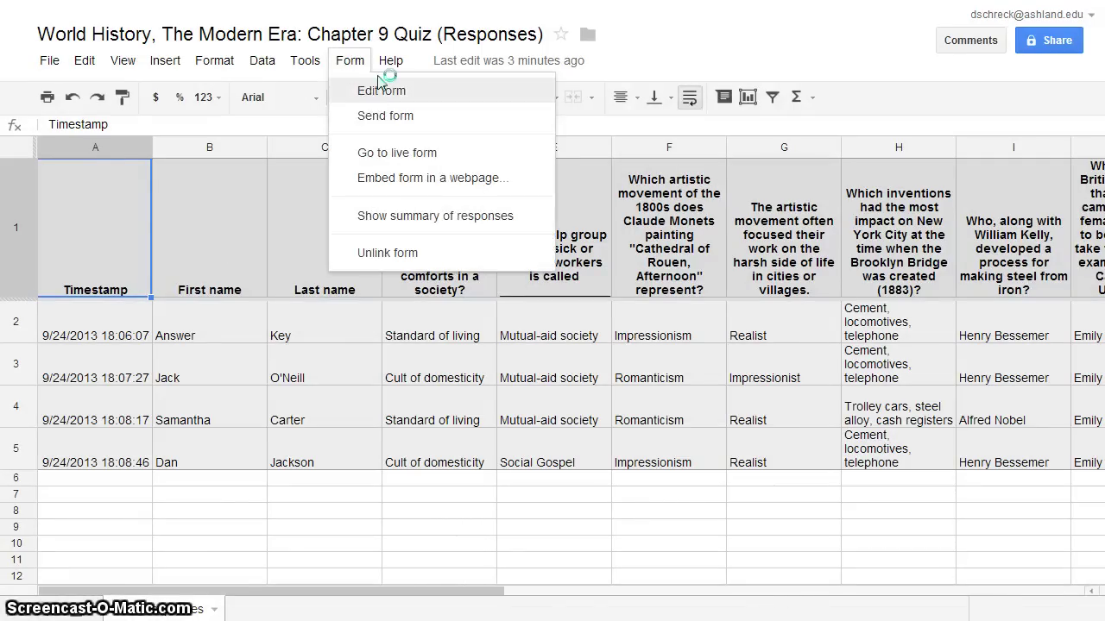
pyautogui.click(372, 91)
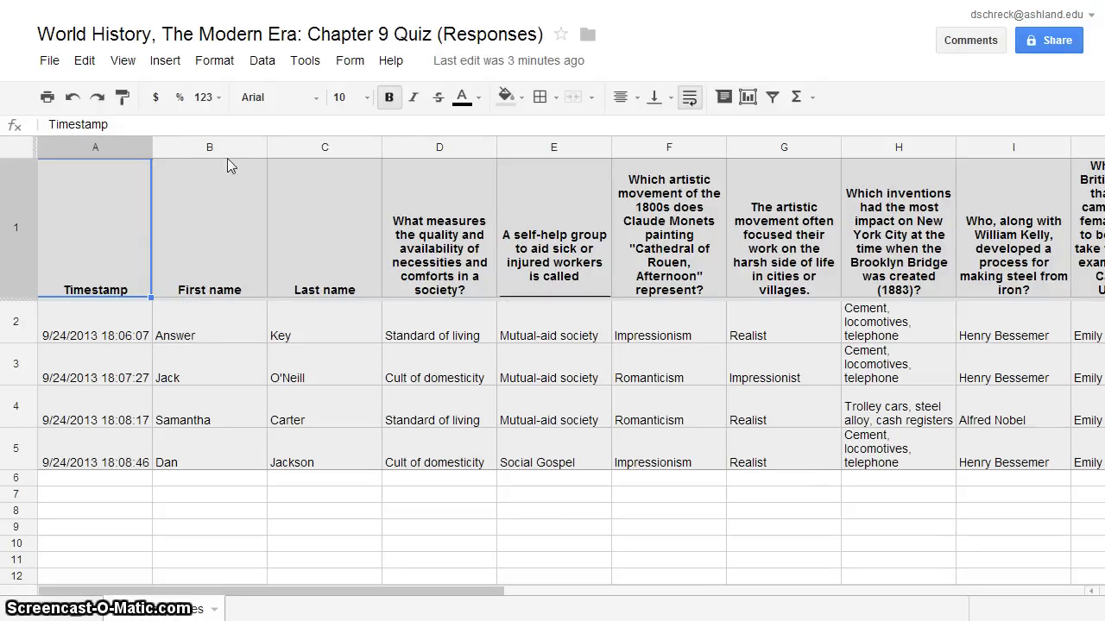
# Search the Education Script Gallery for flubaroo and install the Flubaroo script
pyautogui.click(153, 62)
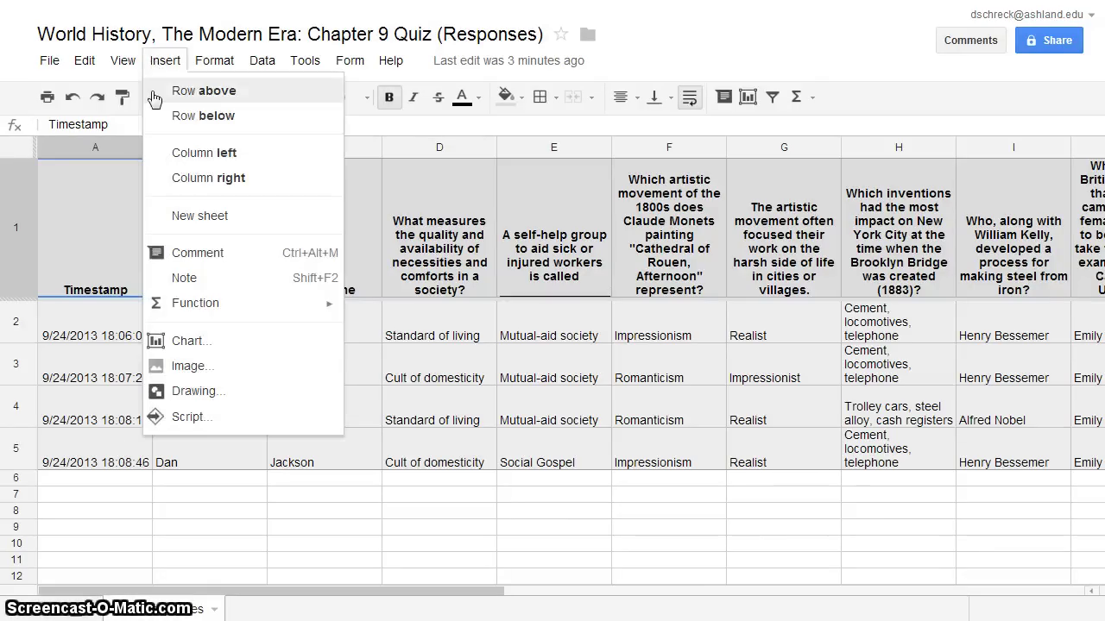
pyautogui.click(219, 420)
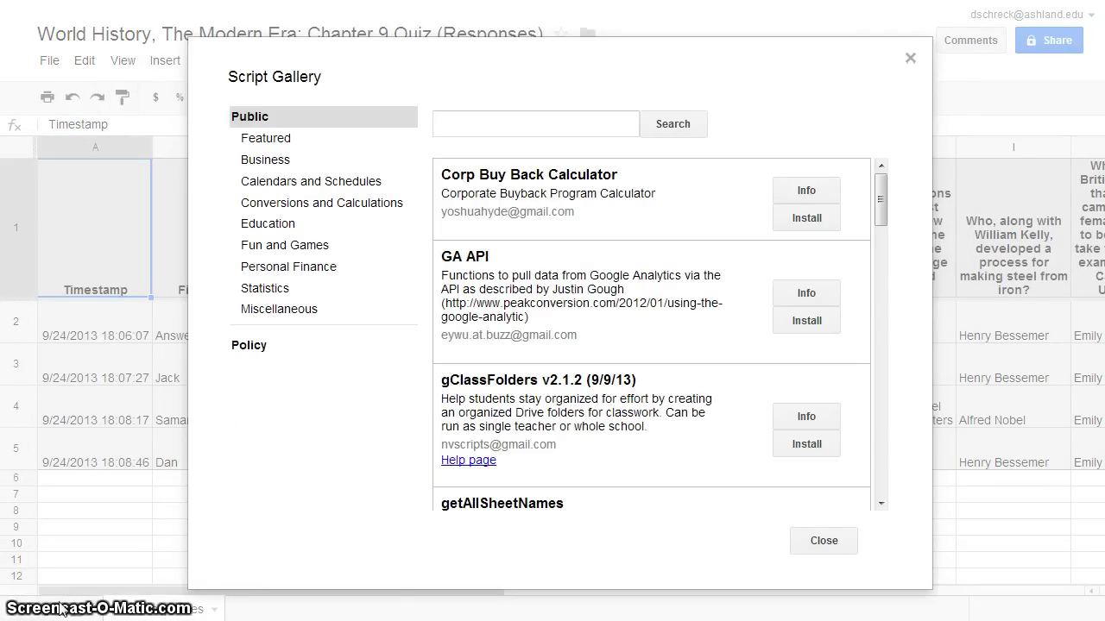
pyautogui.click(286, 226)
pyautogui.click(457, 127)
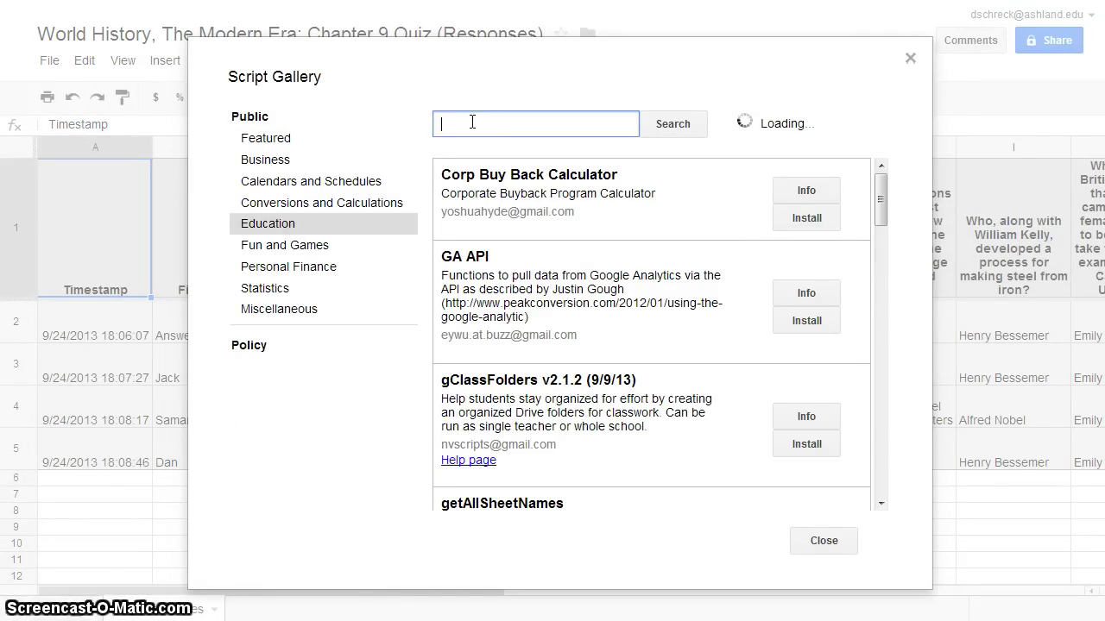
pyautogui.write('flubaroo')
pyautogui.click(683, 127)
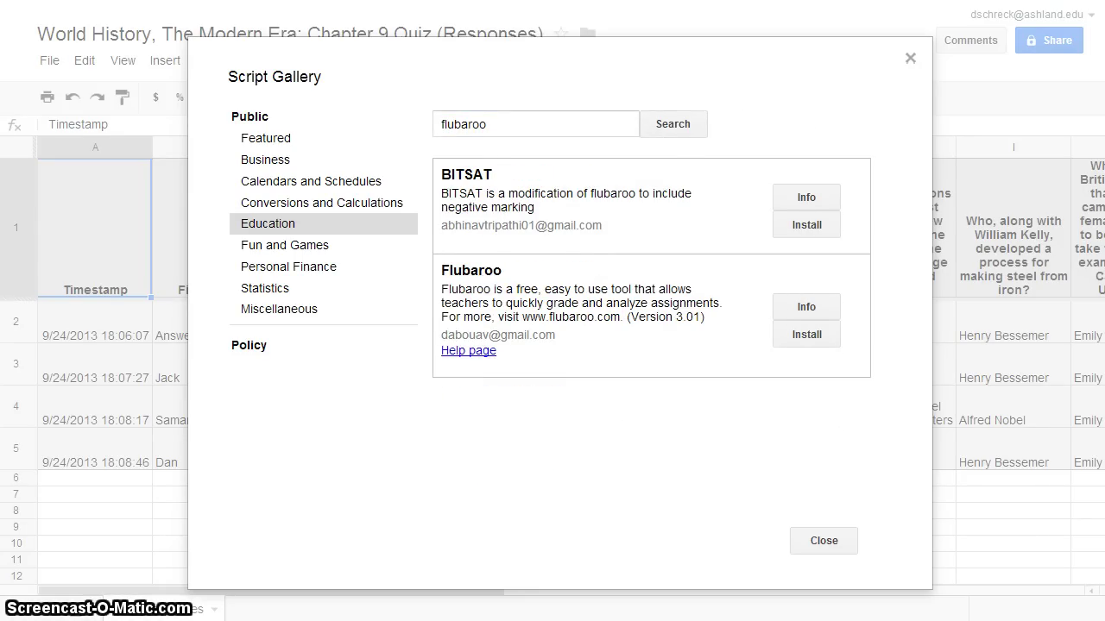
pyautogui.click(820, 345)
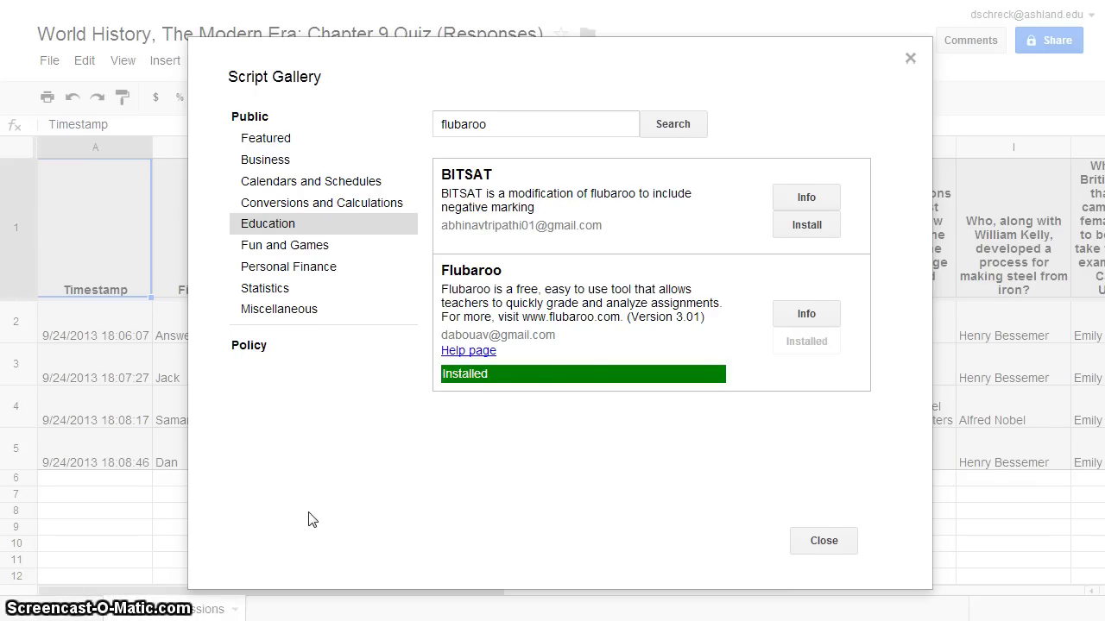
# Close the Script Gallery, run Flubaroo > Grade Assignment, and authorize its requested permissions
pyautogui.click(821, 541)
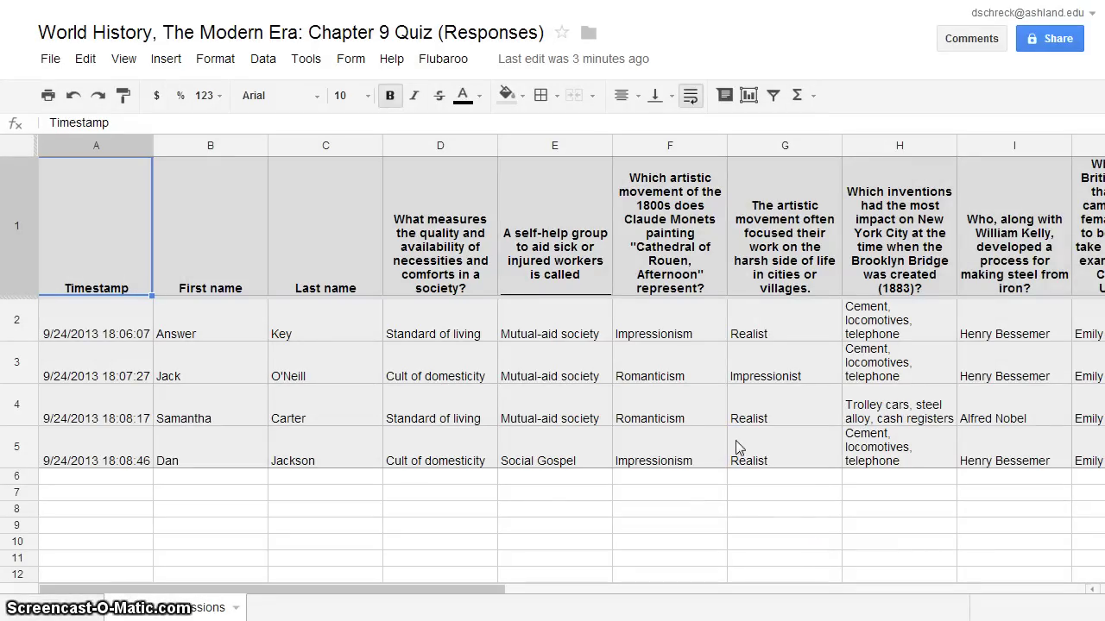
pyautogui.click(458, 62)
pyautogui.click(460, 91)
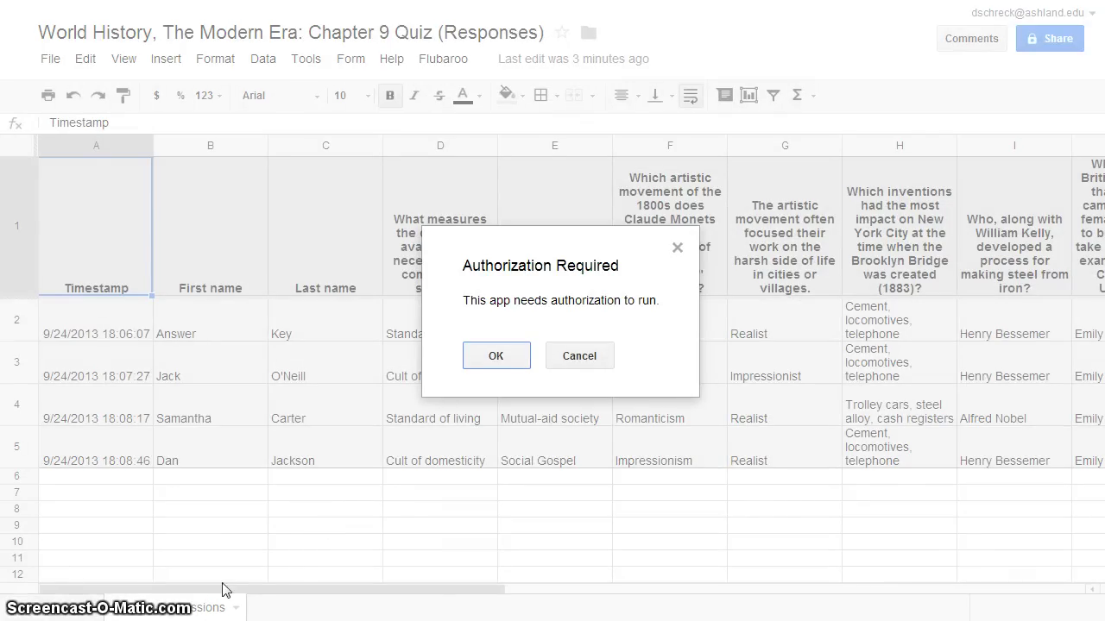
pyautogui.click(518, 361)
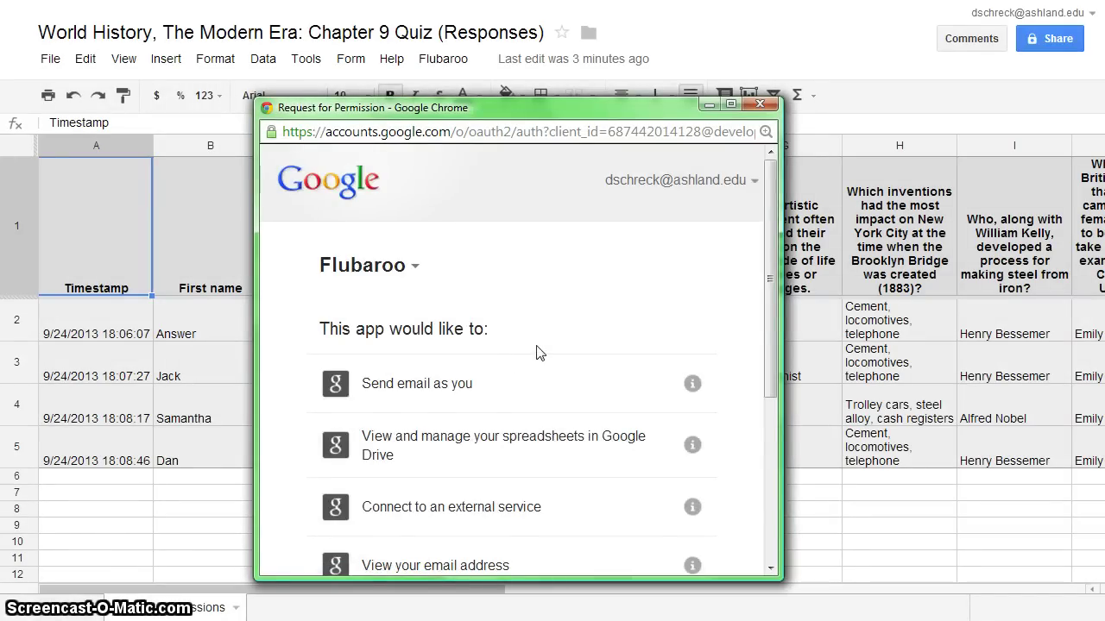
pyautogui.scroll(-5, 536, 352)
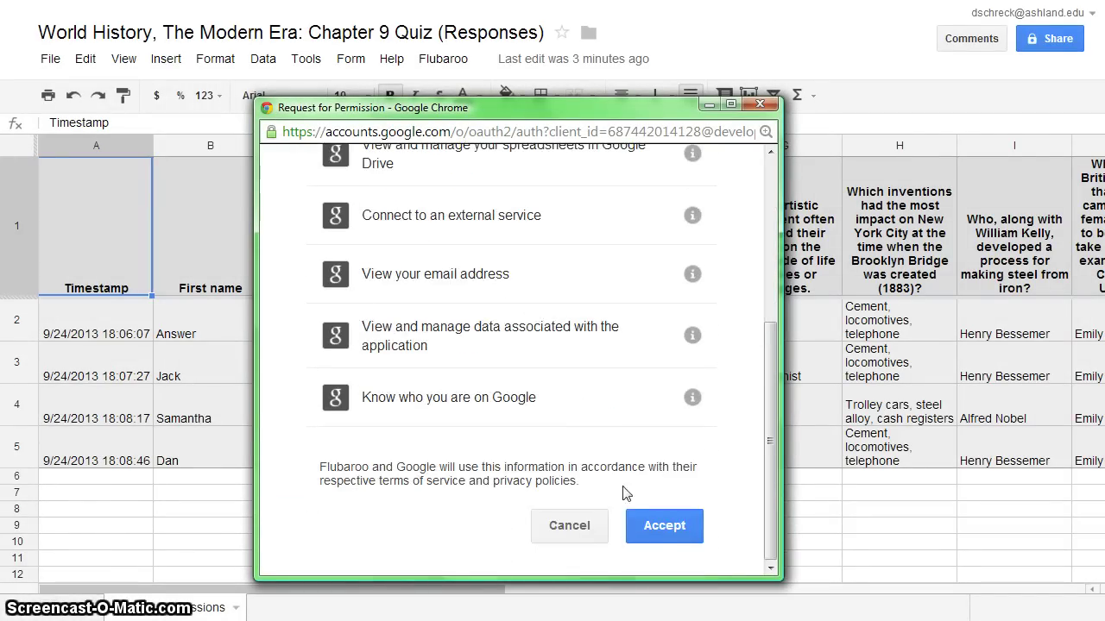
pyautogui.click(662, 531)
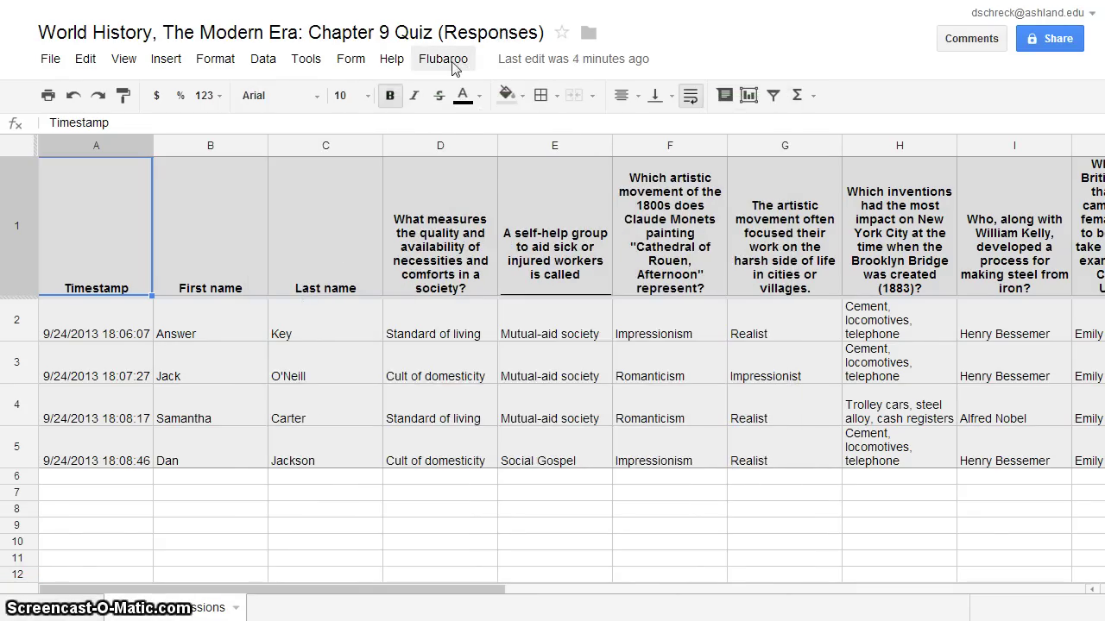
# In Flubaroo Step 1, give both reformer questions 3 points, inventions and artistic movement 2 points
pyautogui.click(451, 60)
pyautogui.click(469, 90)
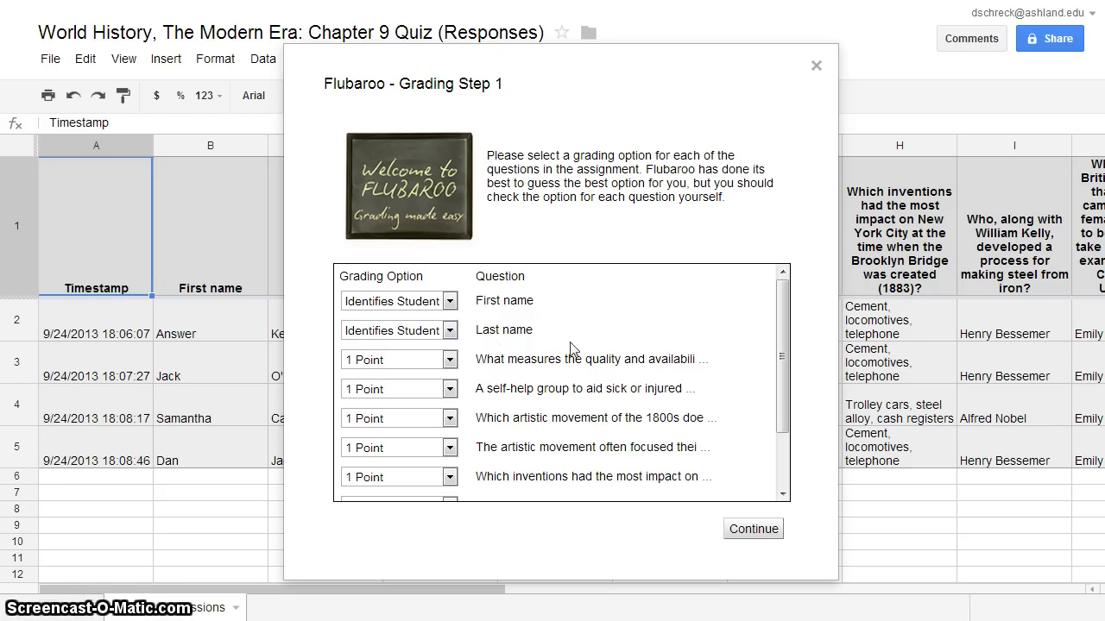
pyautogui.scroll(-2, 580, 343)
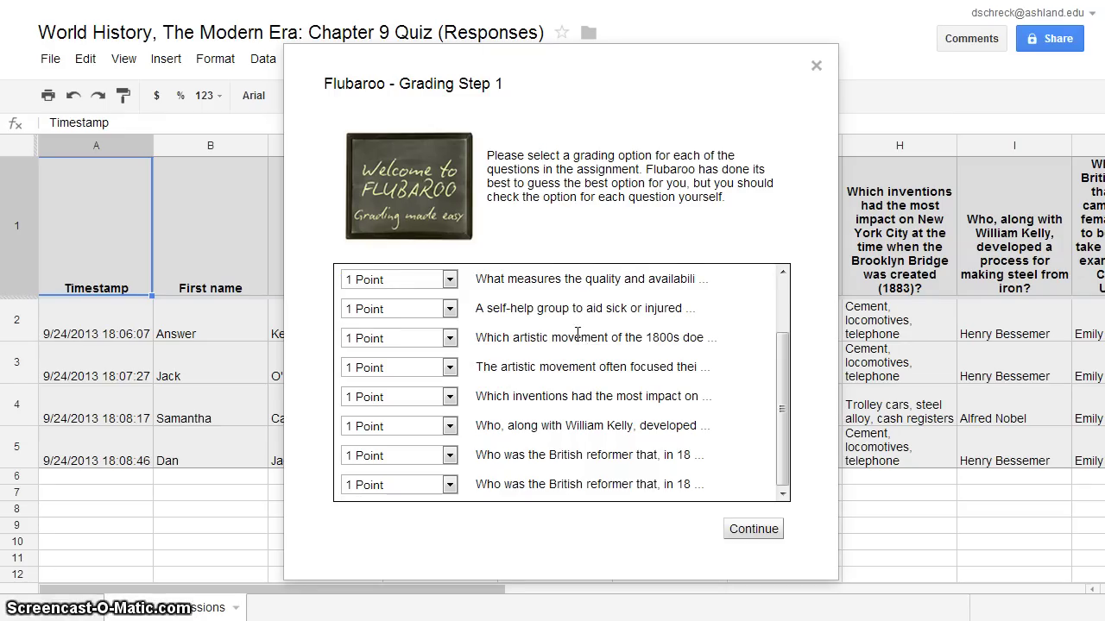
pyautogui.click(448, 486)
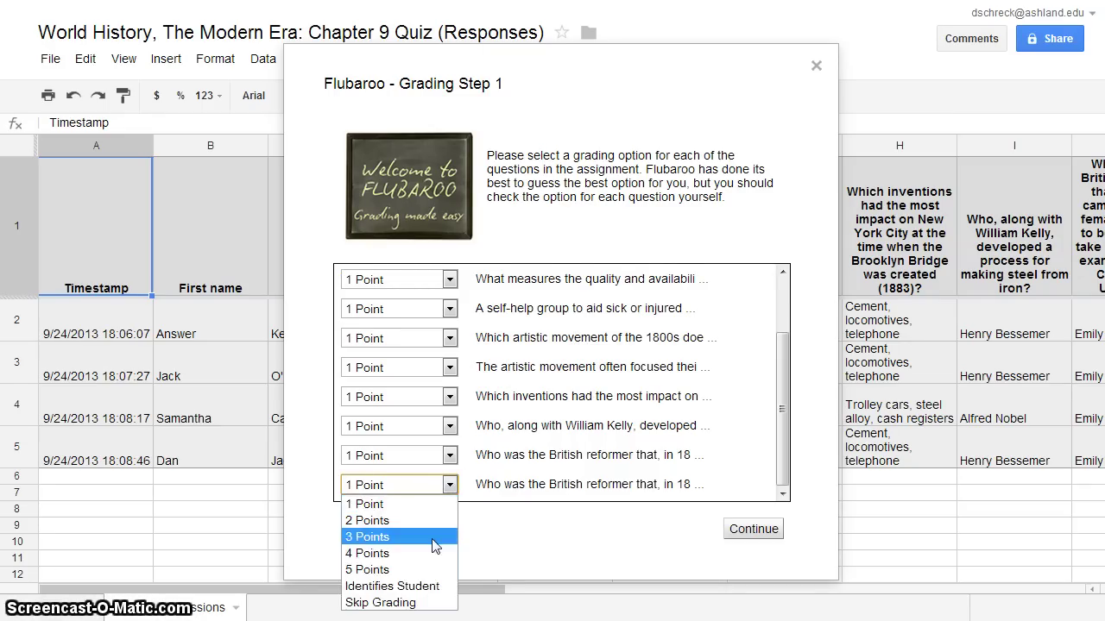
pyautogui.click(436, 537)
pyautogui.click(449, 456)
pyautogui.click(418, 509)
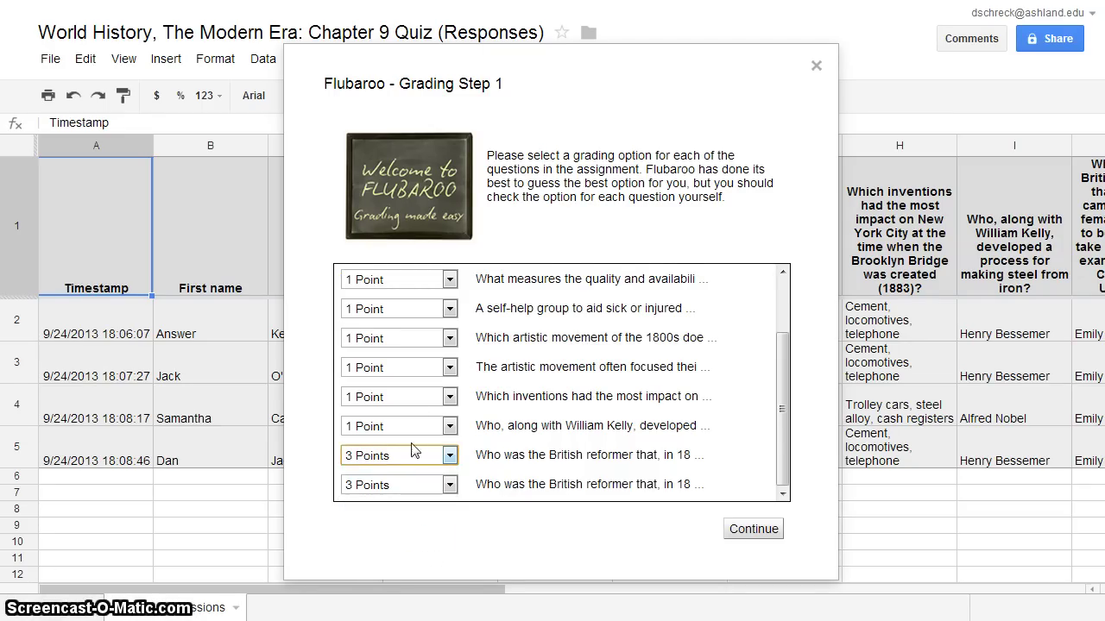
pyautogui.click(420, 397)
pyautogui.click(418, 433)
pyautogui.click(429, 341)
pyautogui.click(424, 373)
pyautogui.click(739, 535)
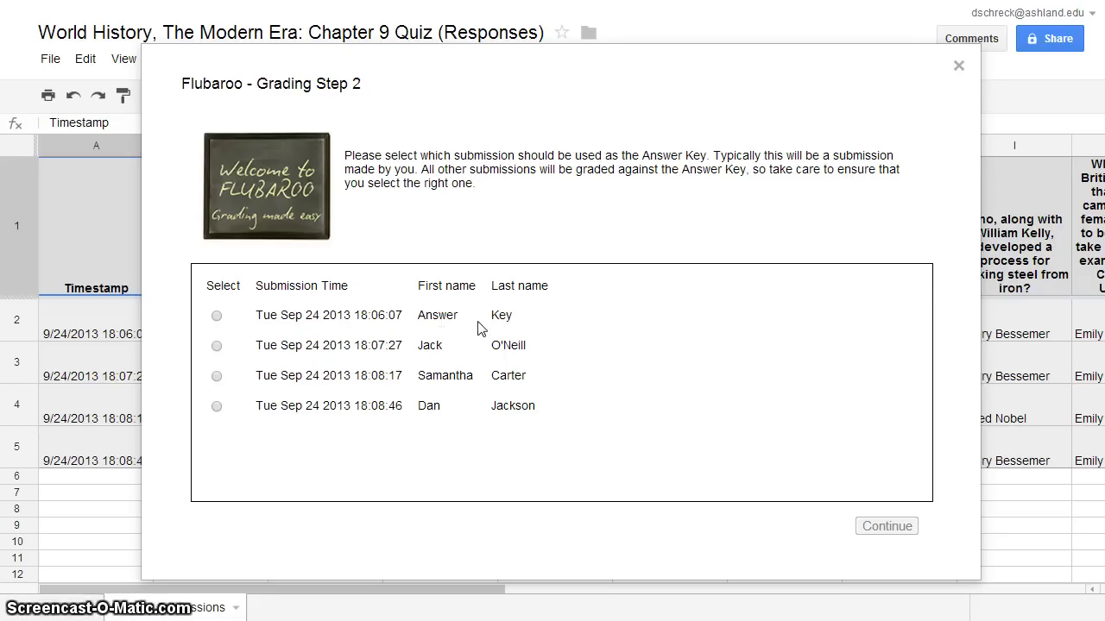
# Grade against the Answer Key submission, view the grades, then show the Form Responses sheet
pyautogui.click(216, 316)
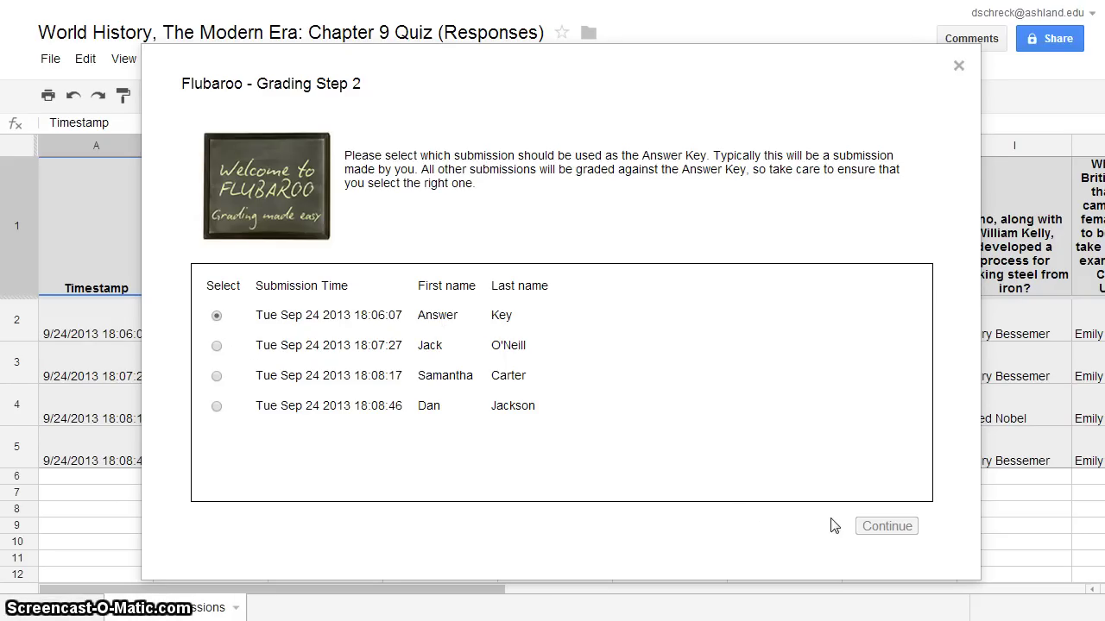
pyautogui.click(886, 527)
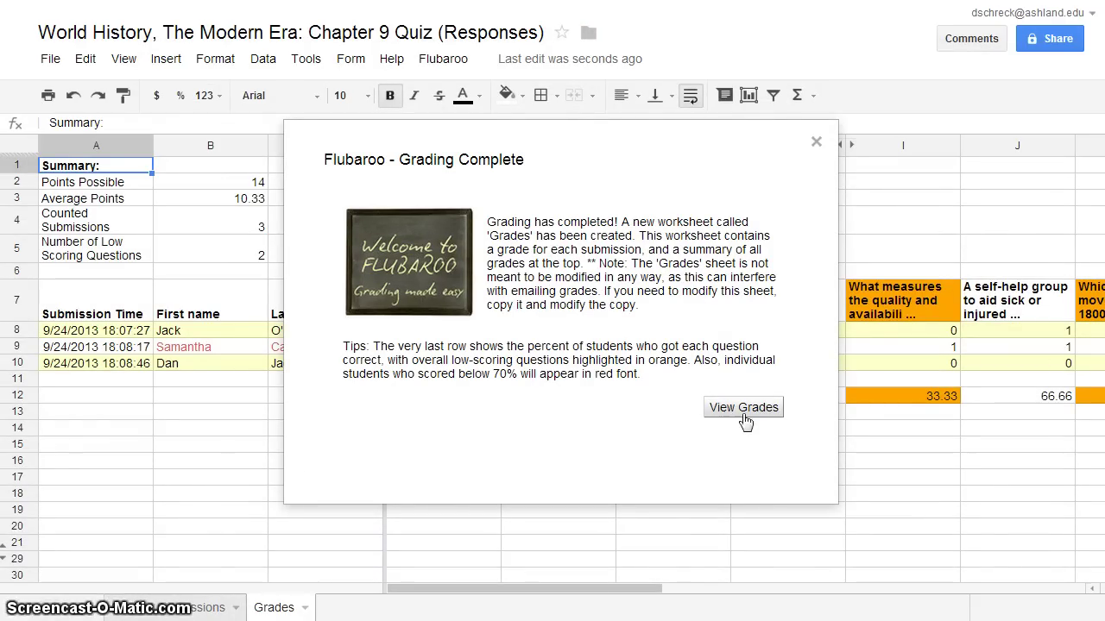
pyautogui.click(746, 413)
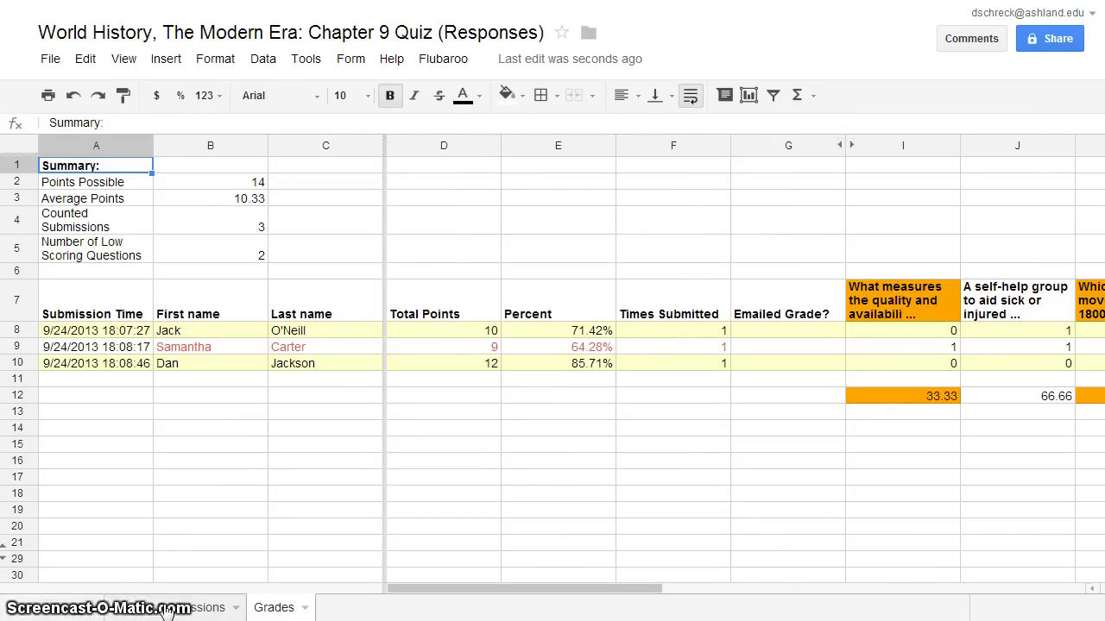
pyautogui.click(169, 610)
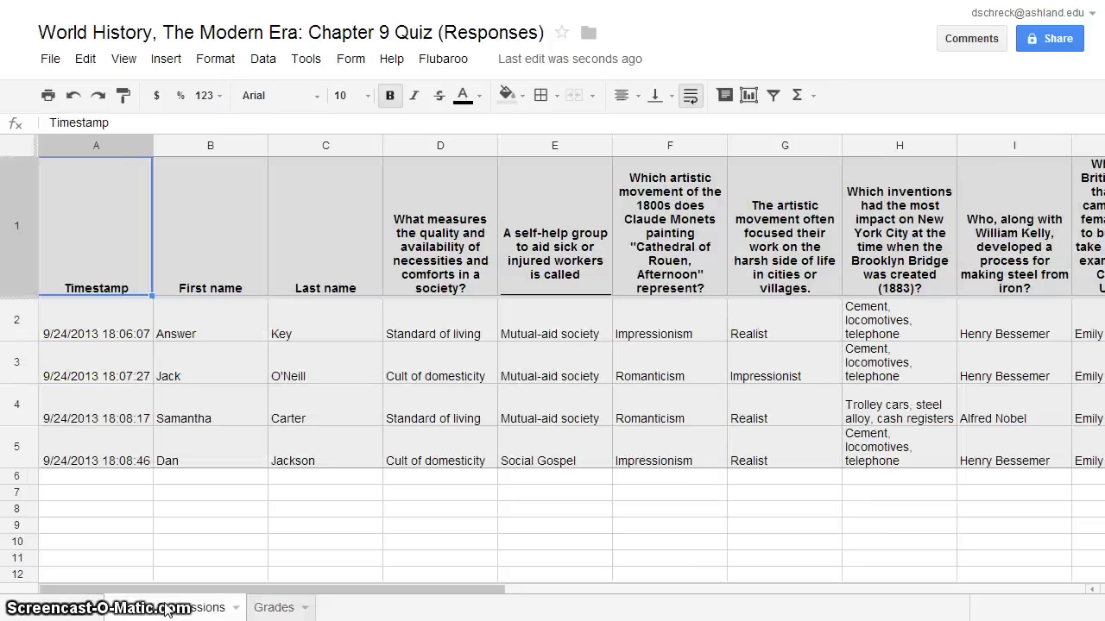
# Switch back to the Grades sheet tab
pyautogui.click(276, 610)
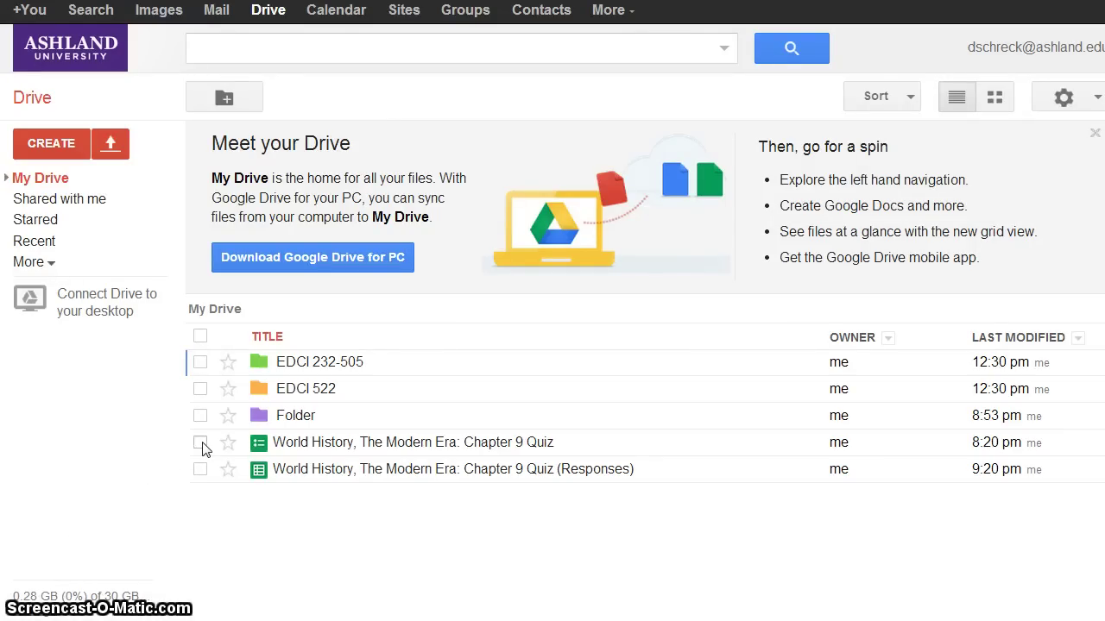
# Set the Chapter 9 Quiz form's sharing to Public on the web via More > Share
pyautogui.click(201, 444)
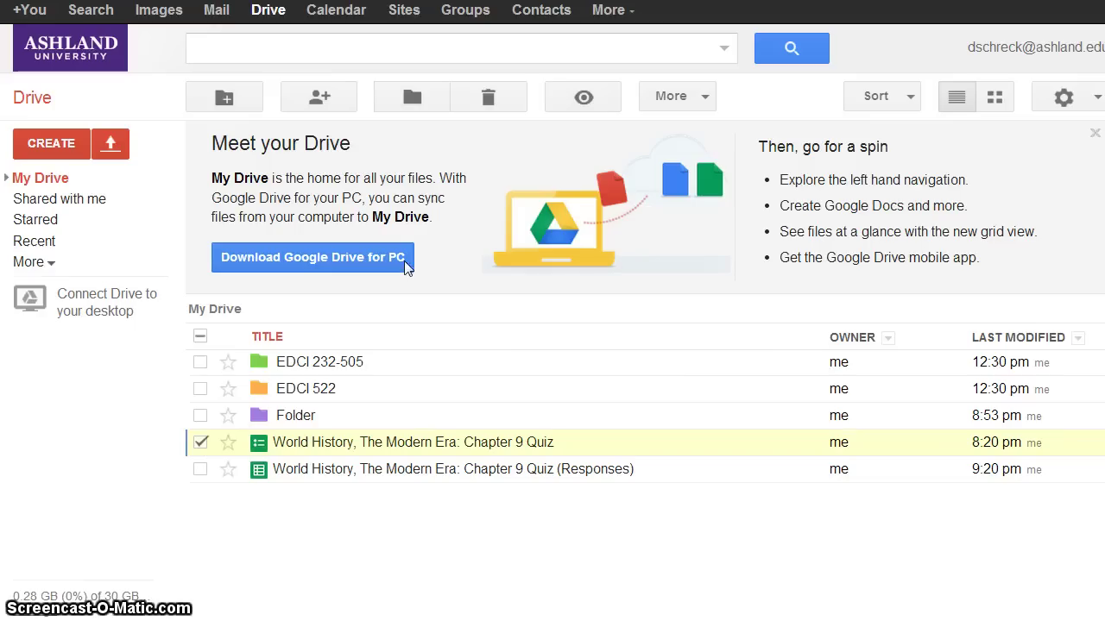
pyautogui.click(662, 99)
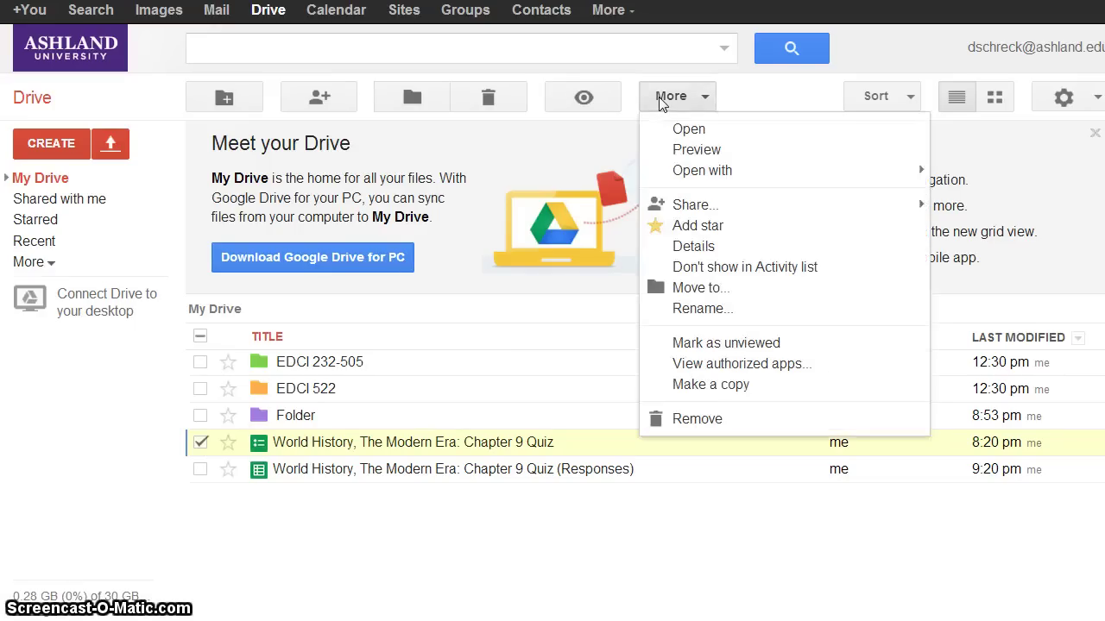
pyautogui.moveTo(703, 210)
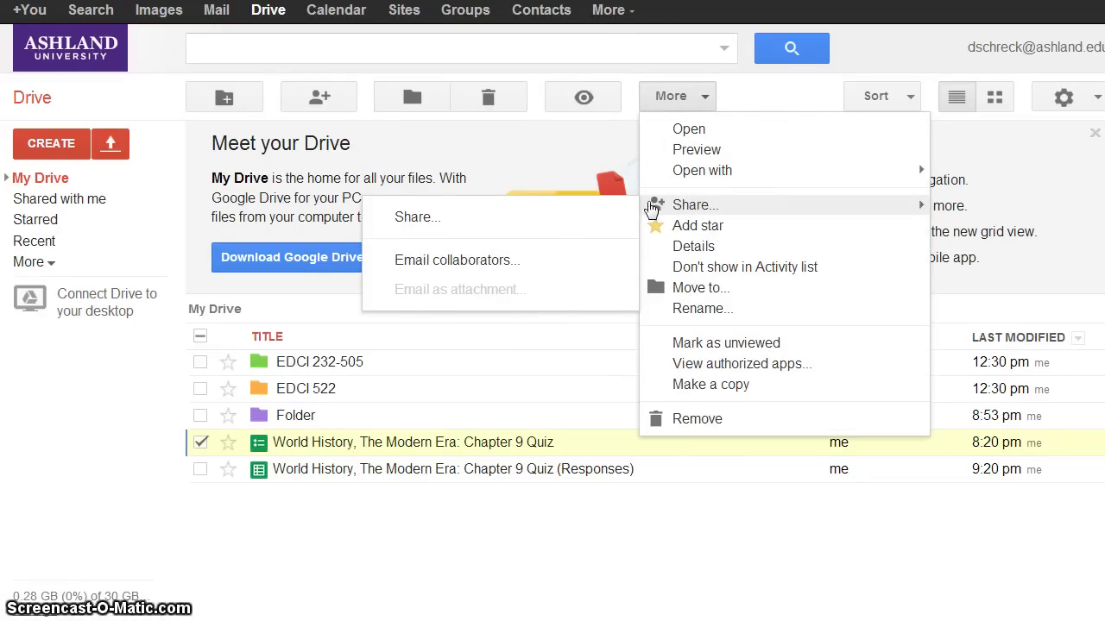
pyautogui.click(600, 217)
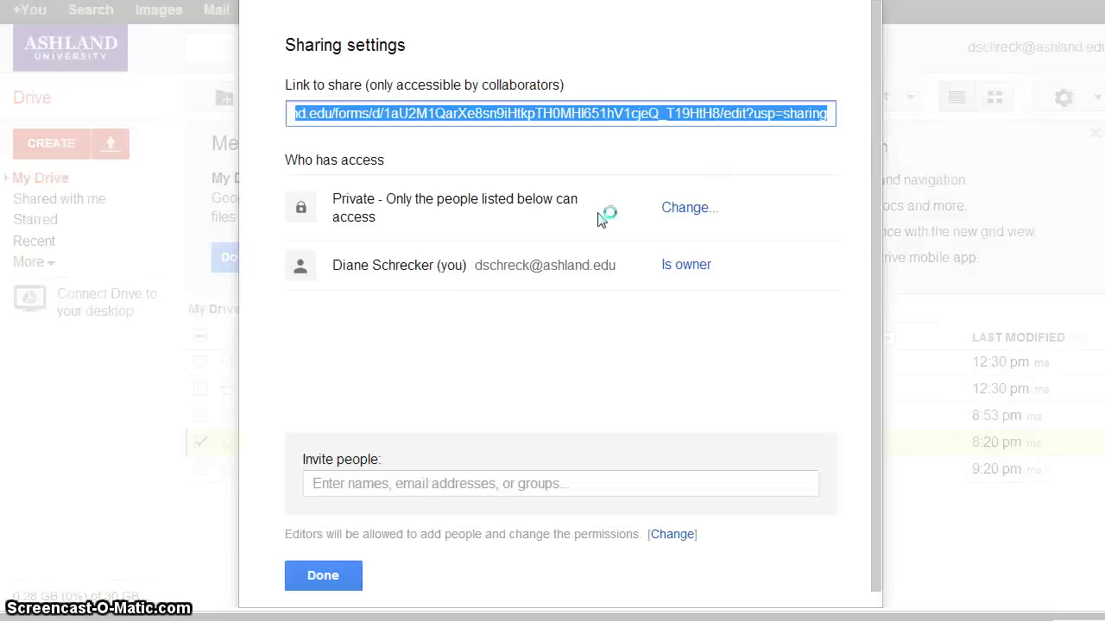
pyautogui.click(688, 210)
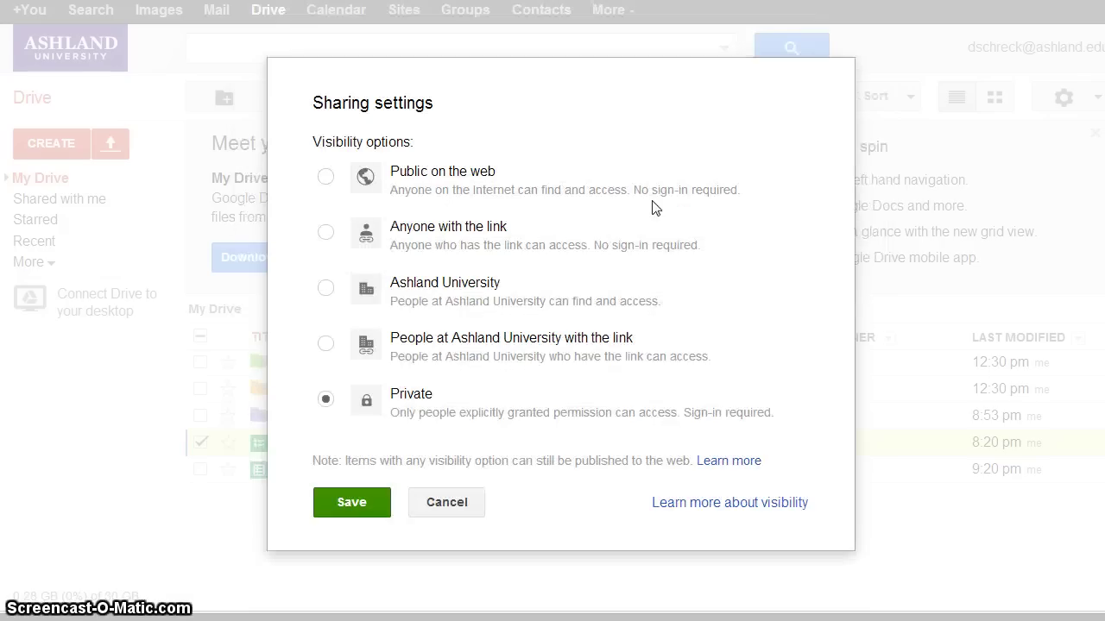
pyautogui.click(475, 178)
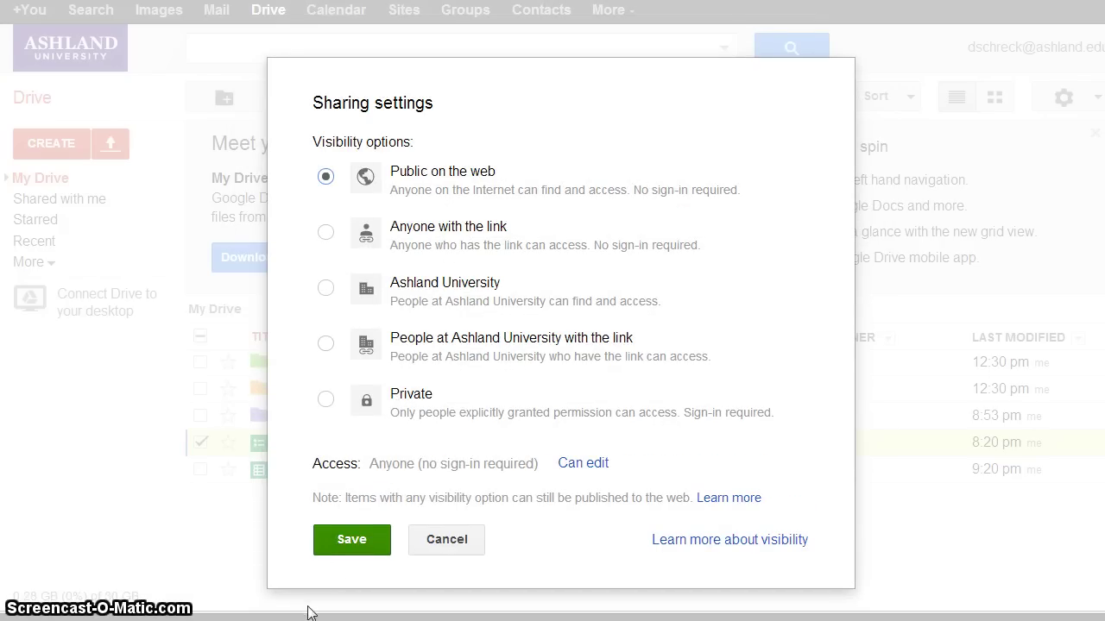
pyautogui.click(365, 539)
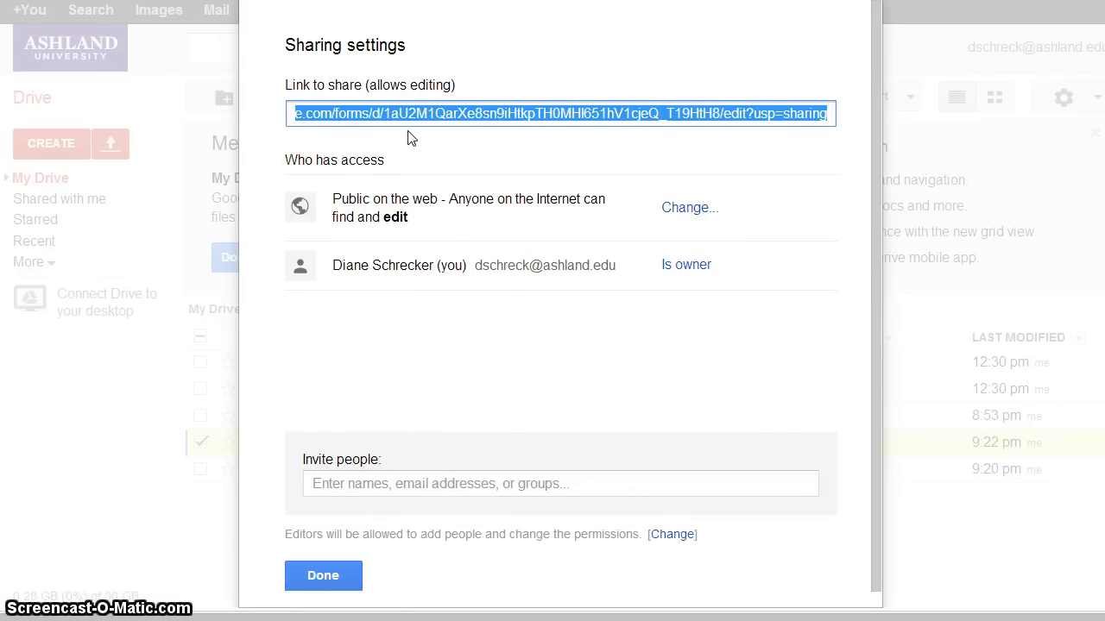
pyautogui.click(350, 580)
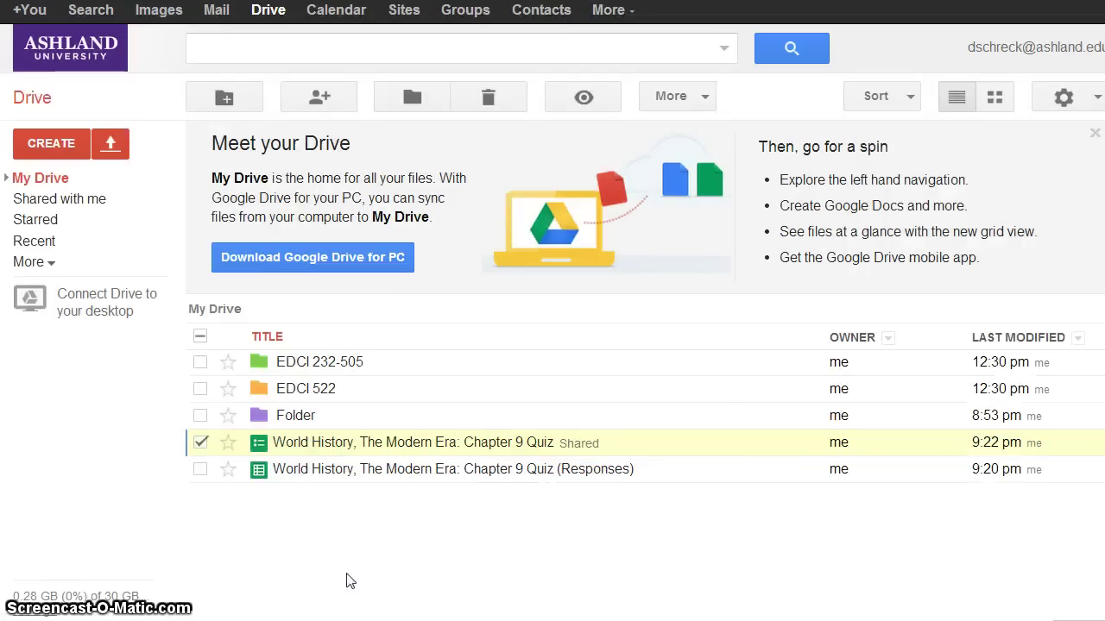
# Select only the Chapter 9 Quiz (Responses) spreadsheet and set its sharing to Public on the web, view-only
pyautogui.click(199, 442)
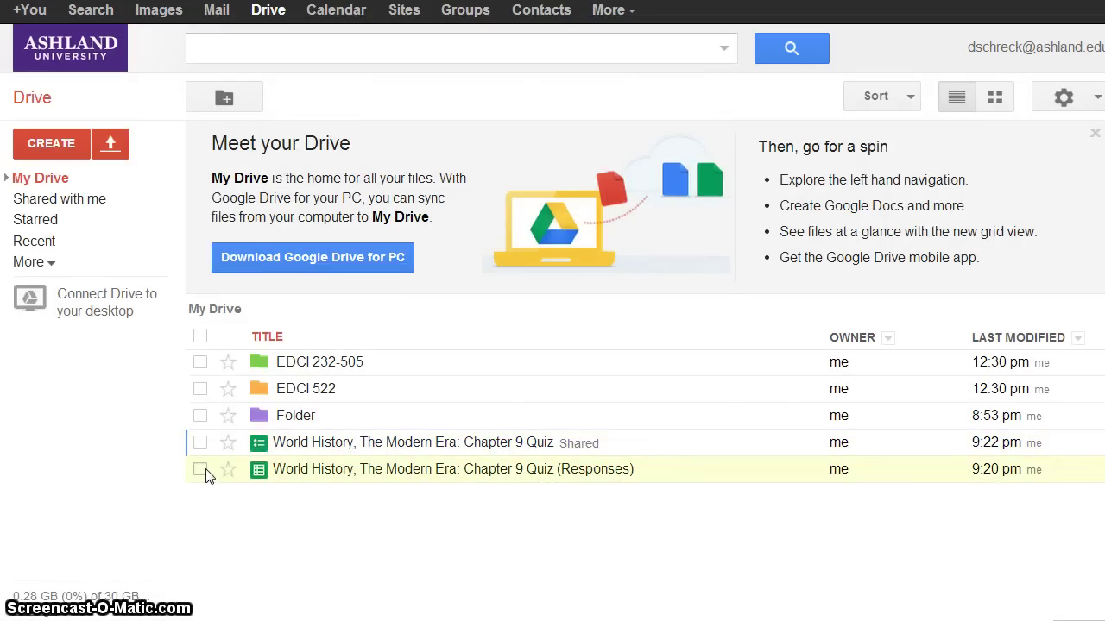
pyautogui.click(199, 469)
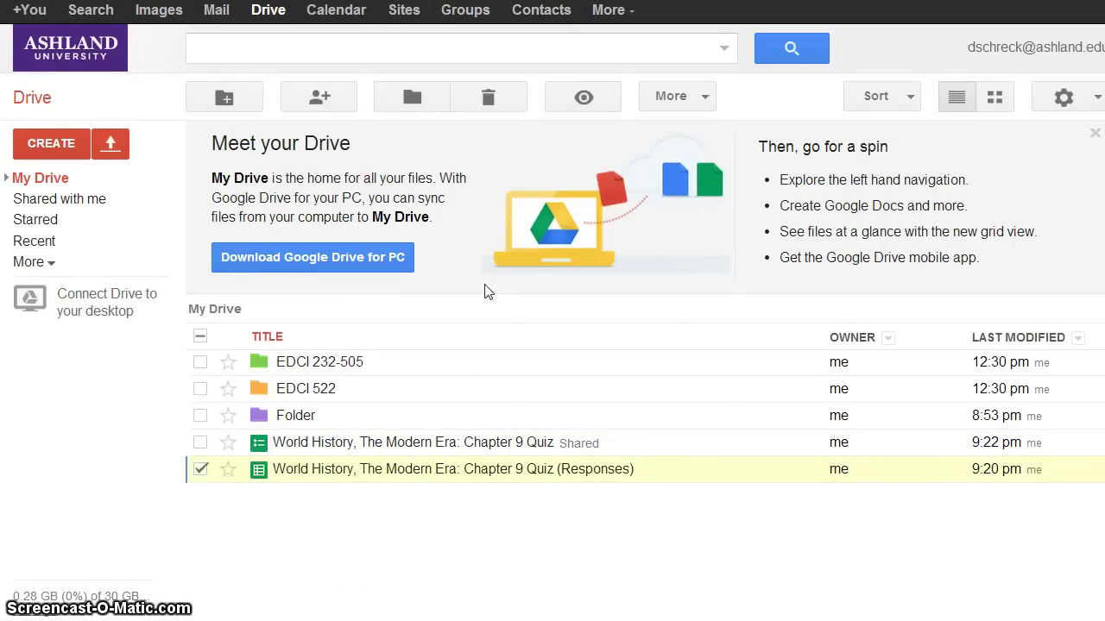
pyautogui.click(689, 98)
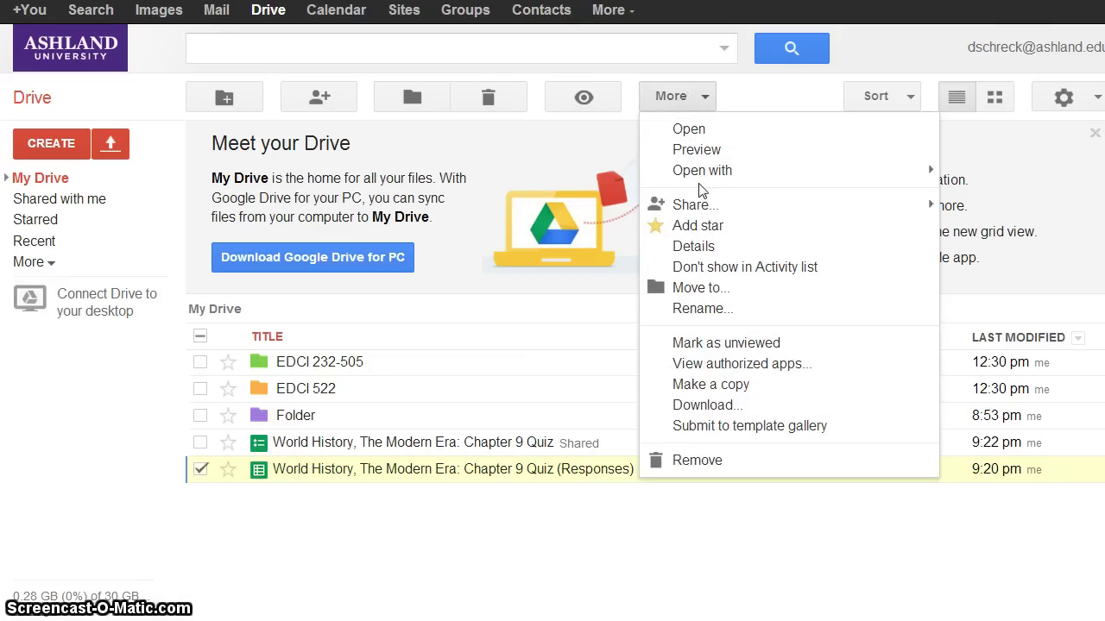
pyautogui.moveTo(697, 207)
pyautogui.click(587, 217)
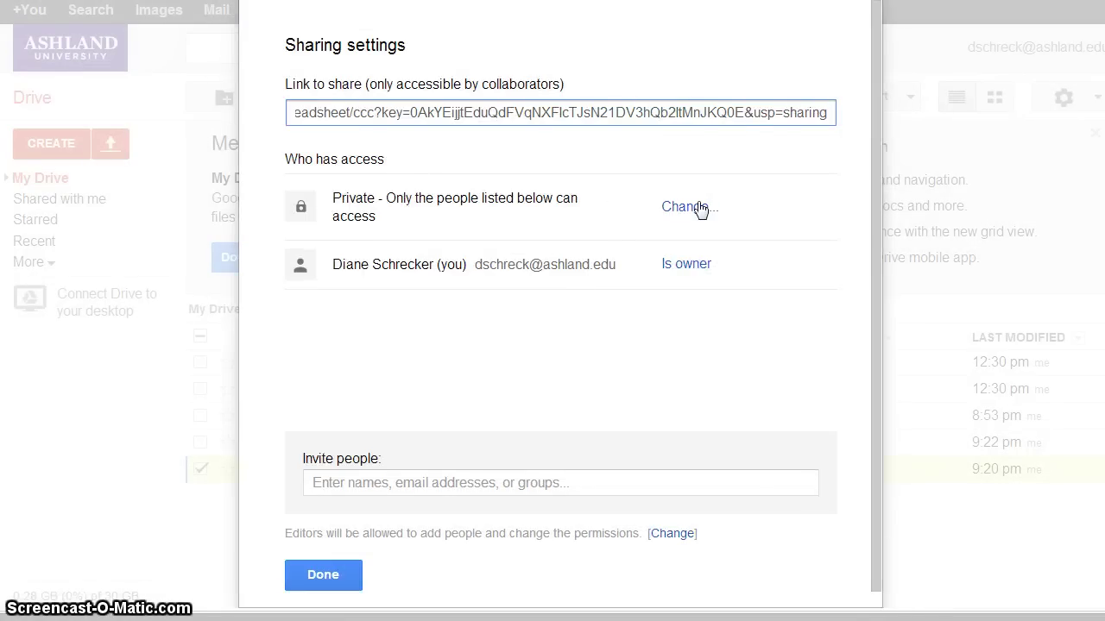
pyautogui.click(696, 206)
pyautogui.click(456, 175)
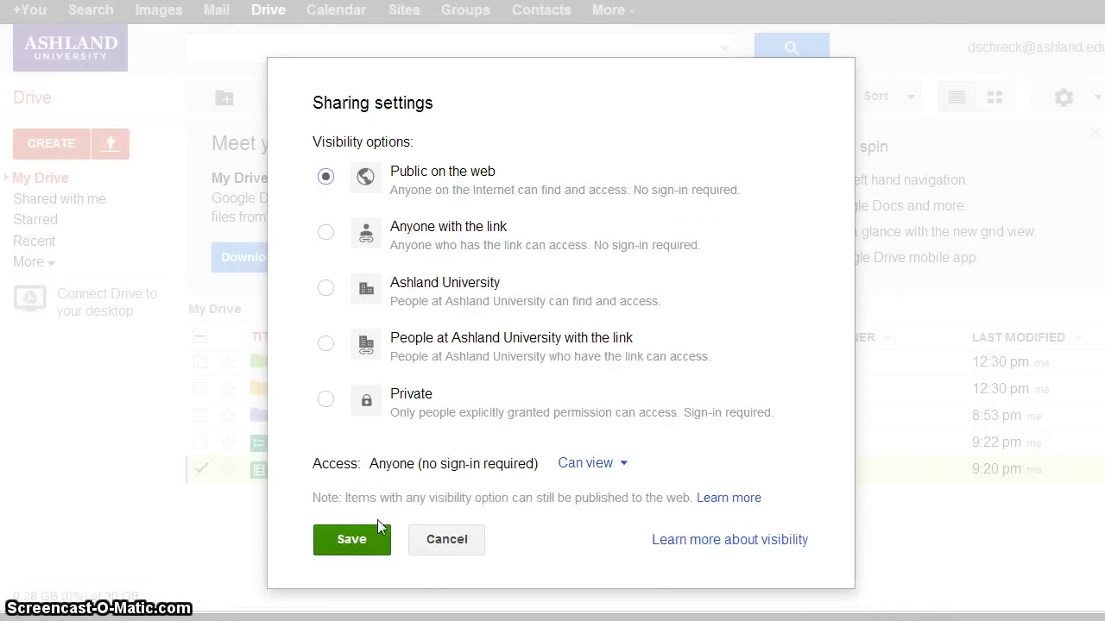
pyautogui.click(352, 540)
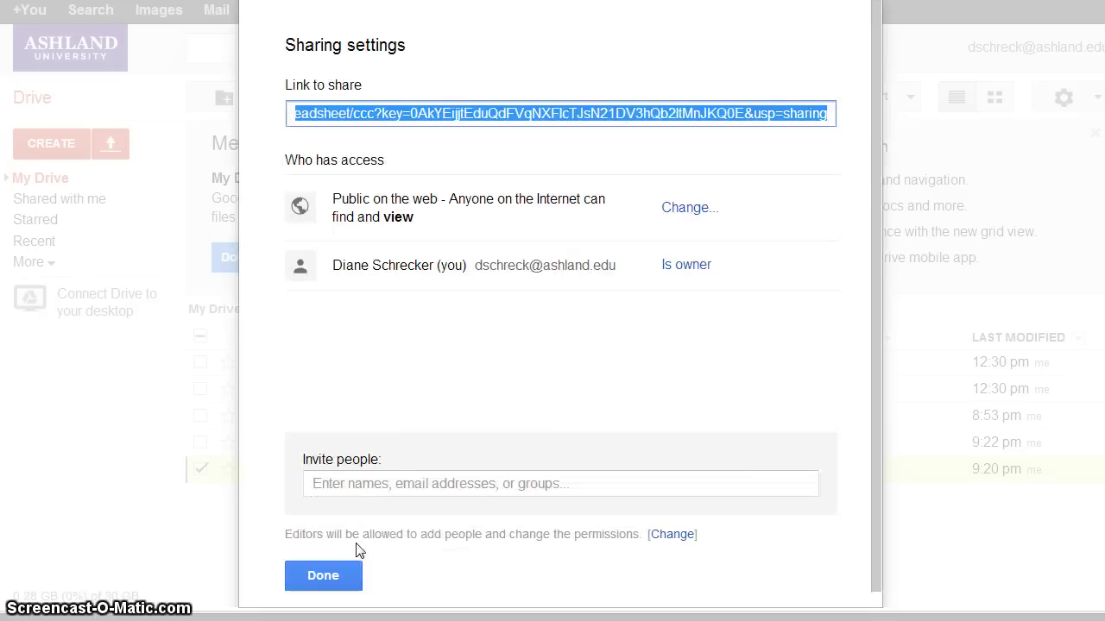